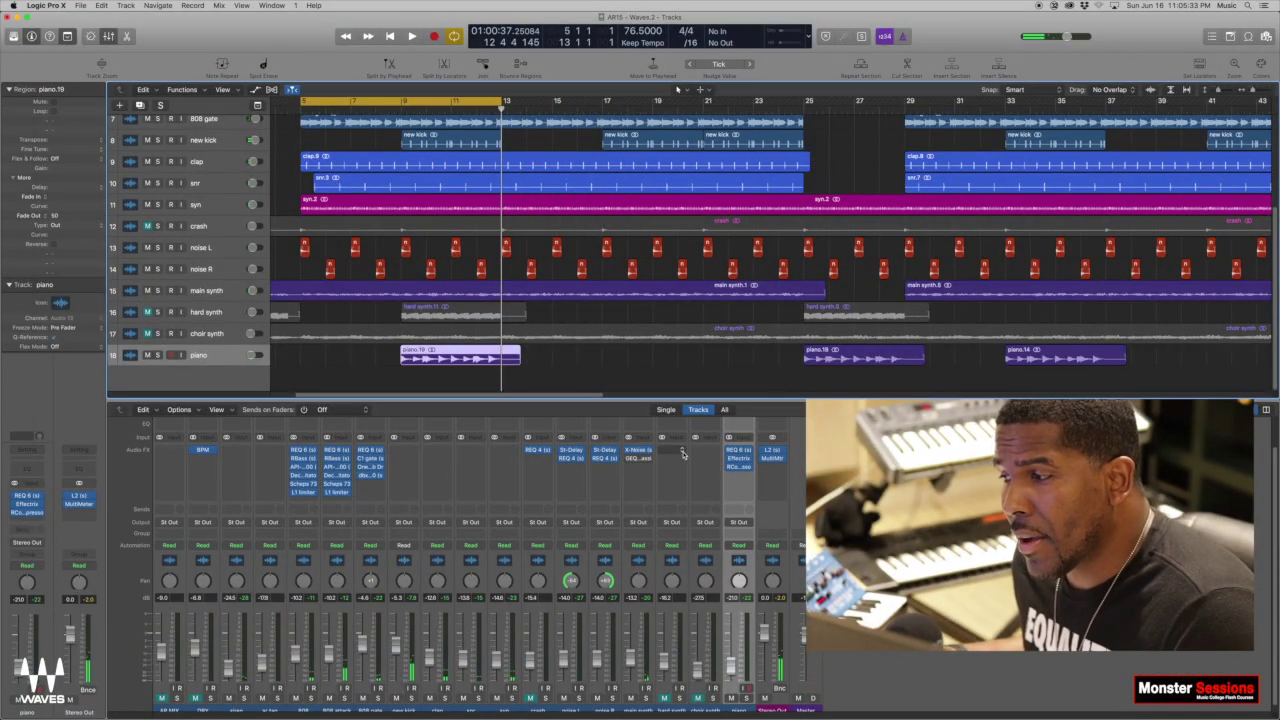
Open the GEQ Classic equalizer on the main synth channel, move its window clear of the track headers, and solo the main synth track
left_click(640, 458)
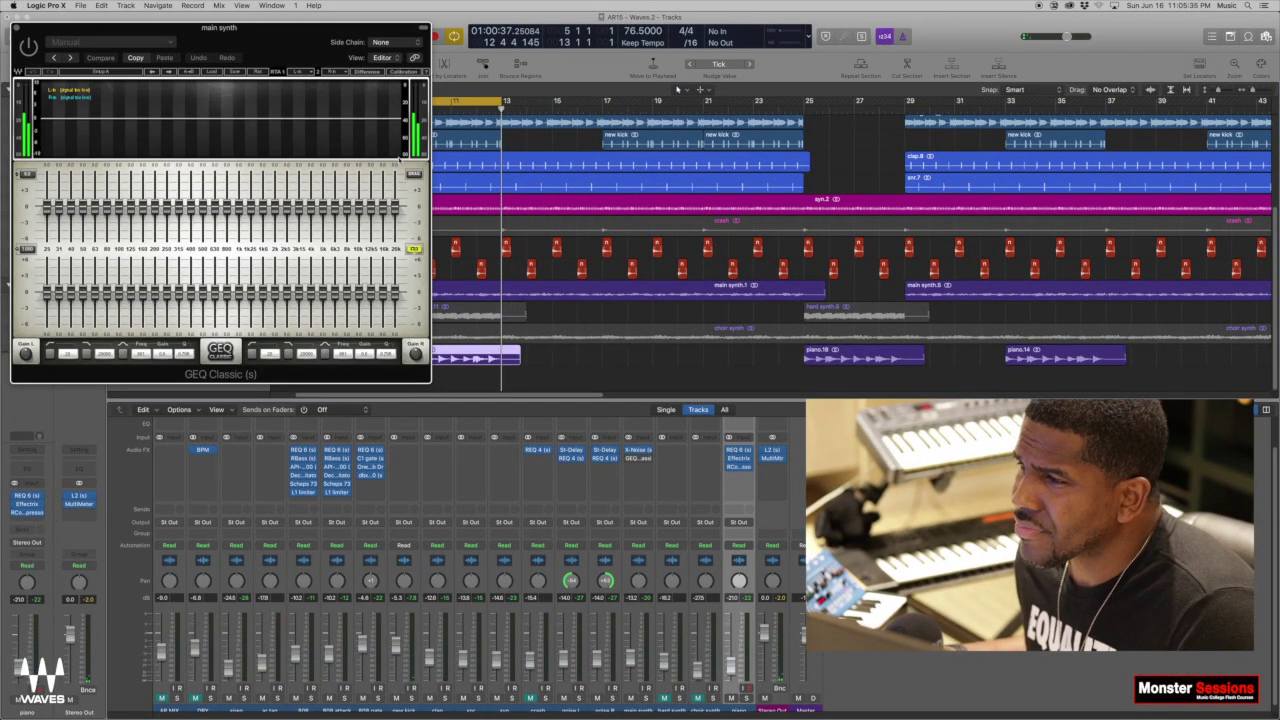
left_click_drag(239, 30, 480, 34)
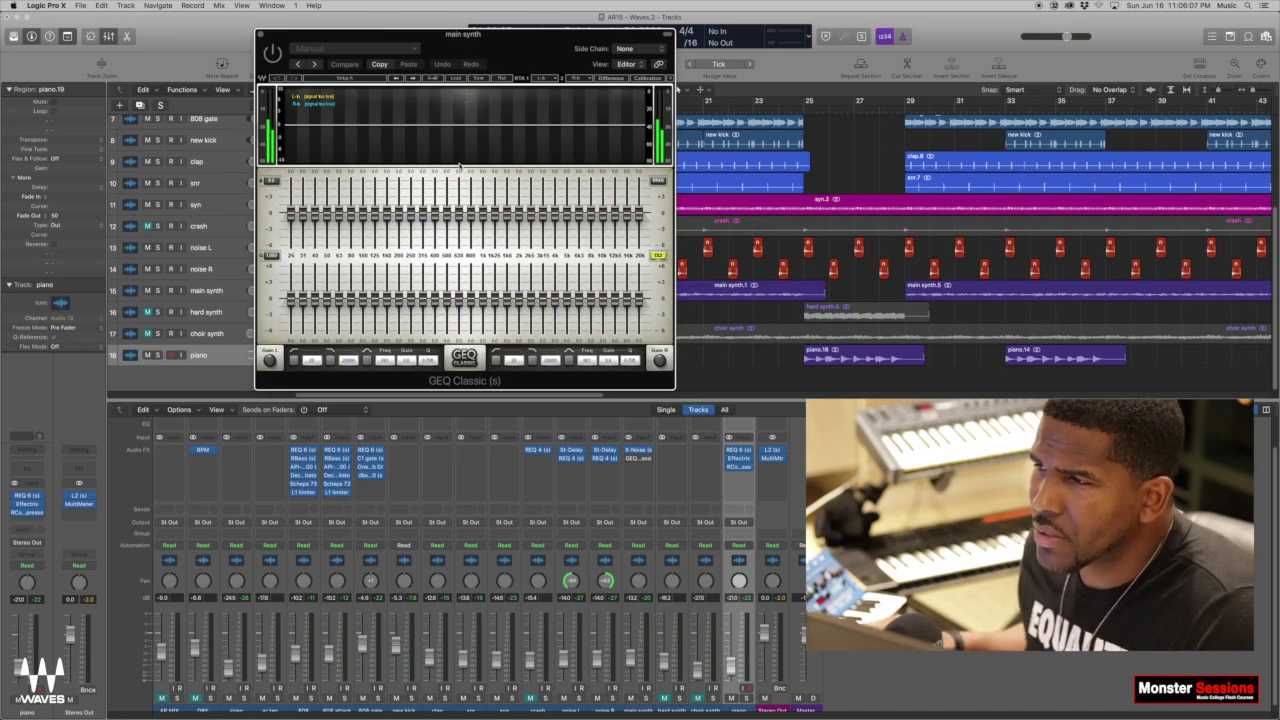
left_click(191, 297)
left_click(157, 290)
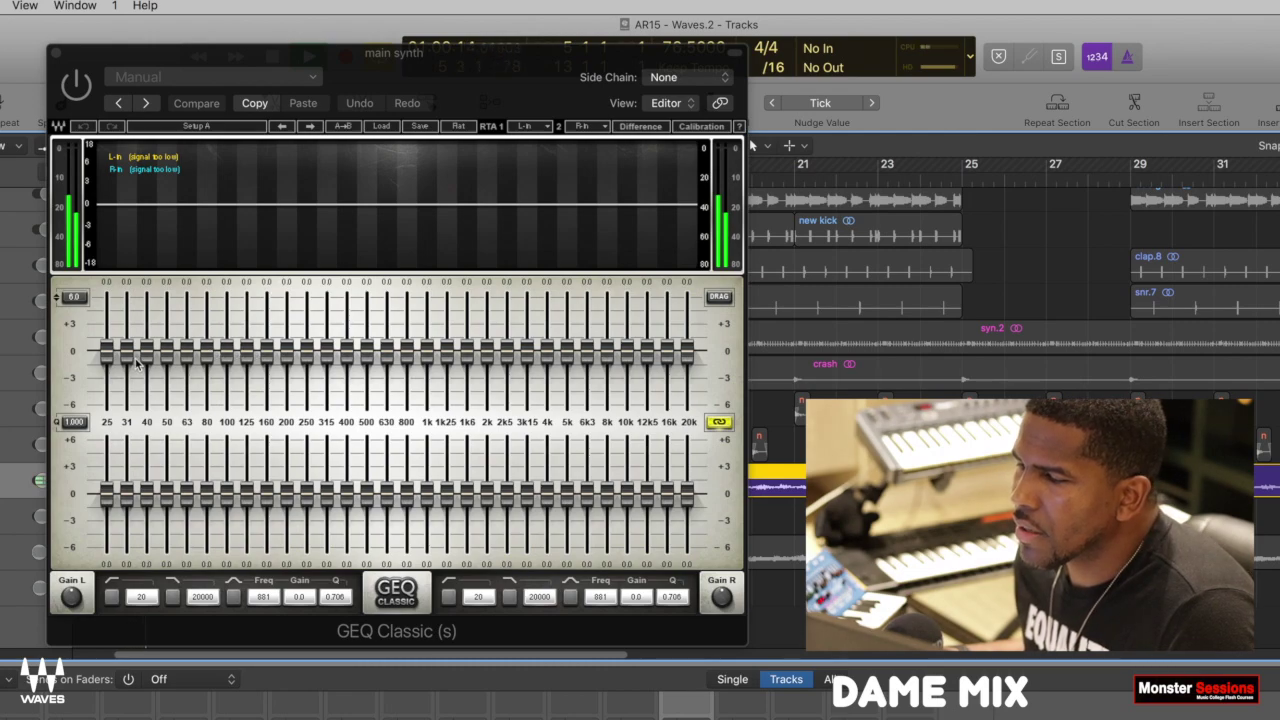
Set the equalizer's fader range to 12 dB and pull all bands from 25 to 20k down to about -12 dB
left_click(77, 298)
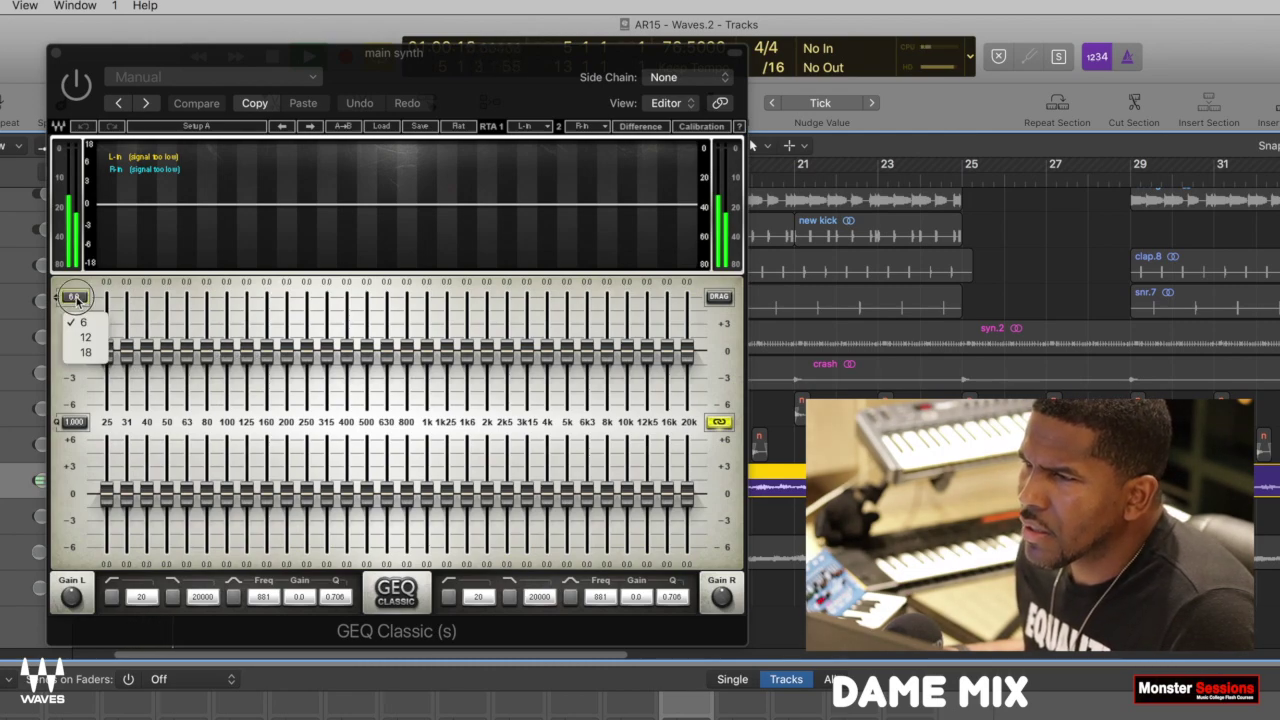
left_click(90, 337)
left_click(110, 355)
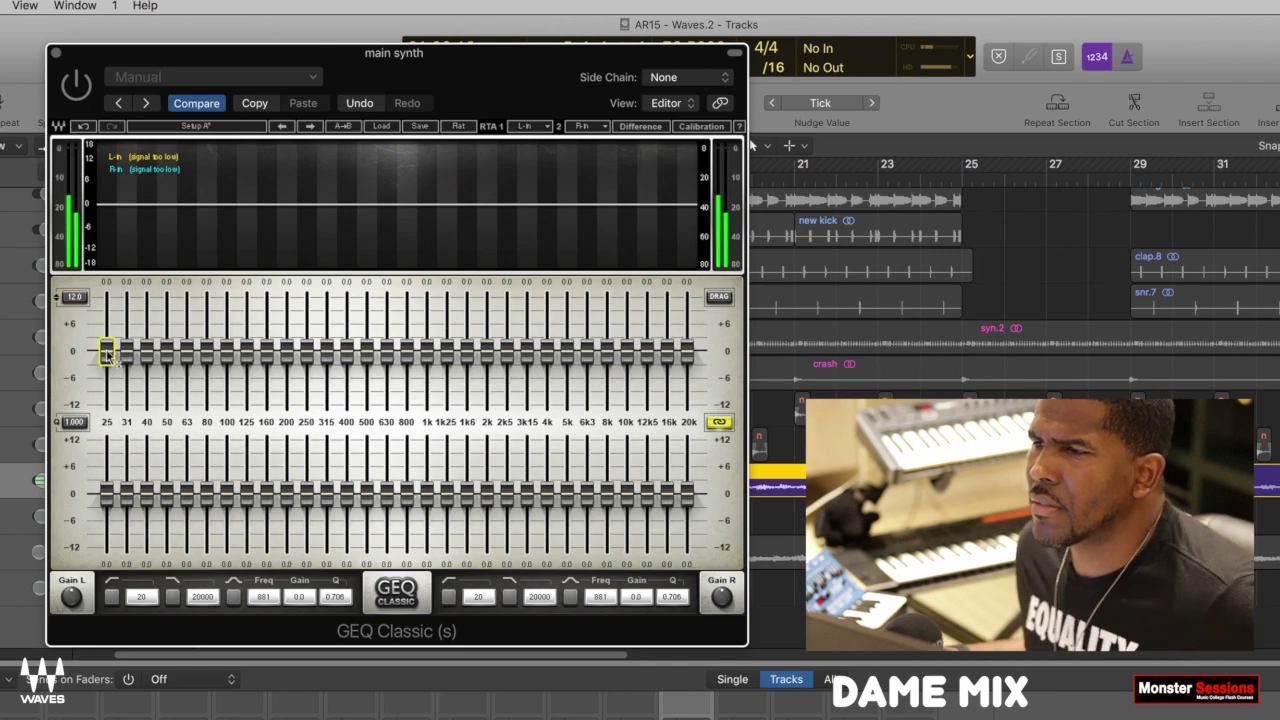
left_click_drag(130, 365, 667, 357)
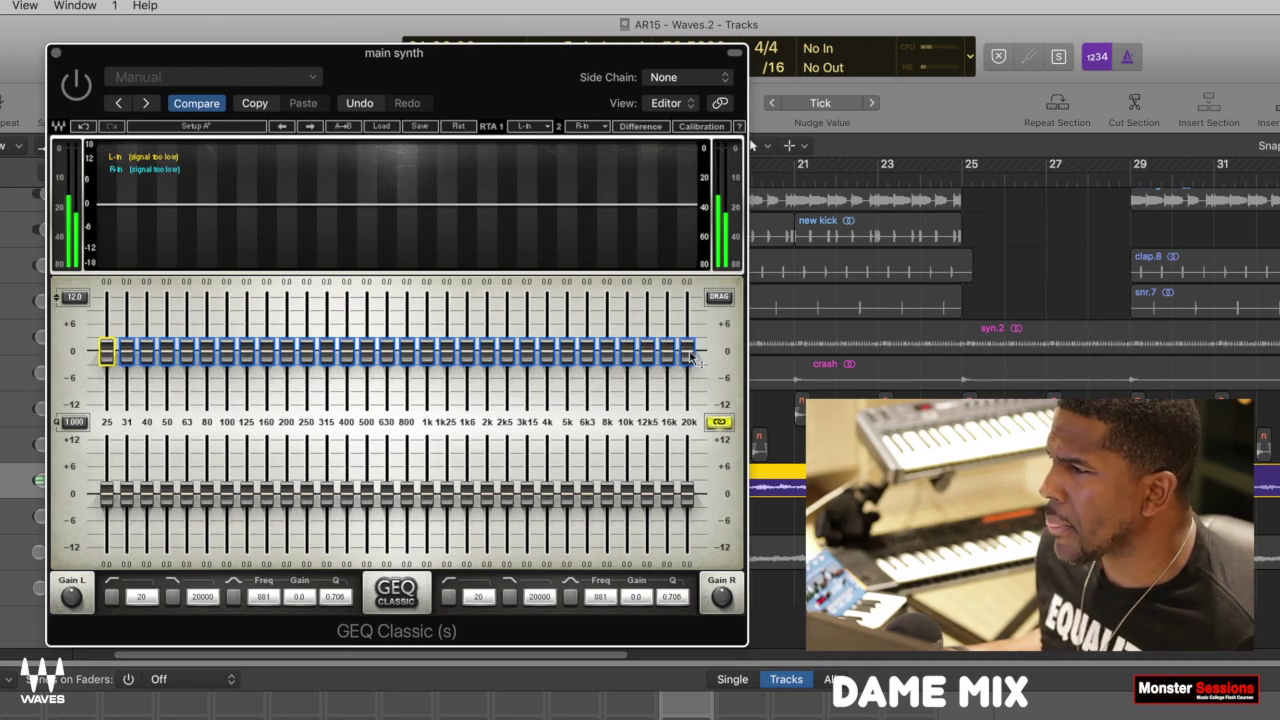
left_click_drag(370, 352, 452, 408)
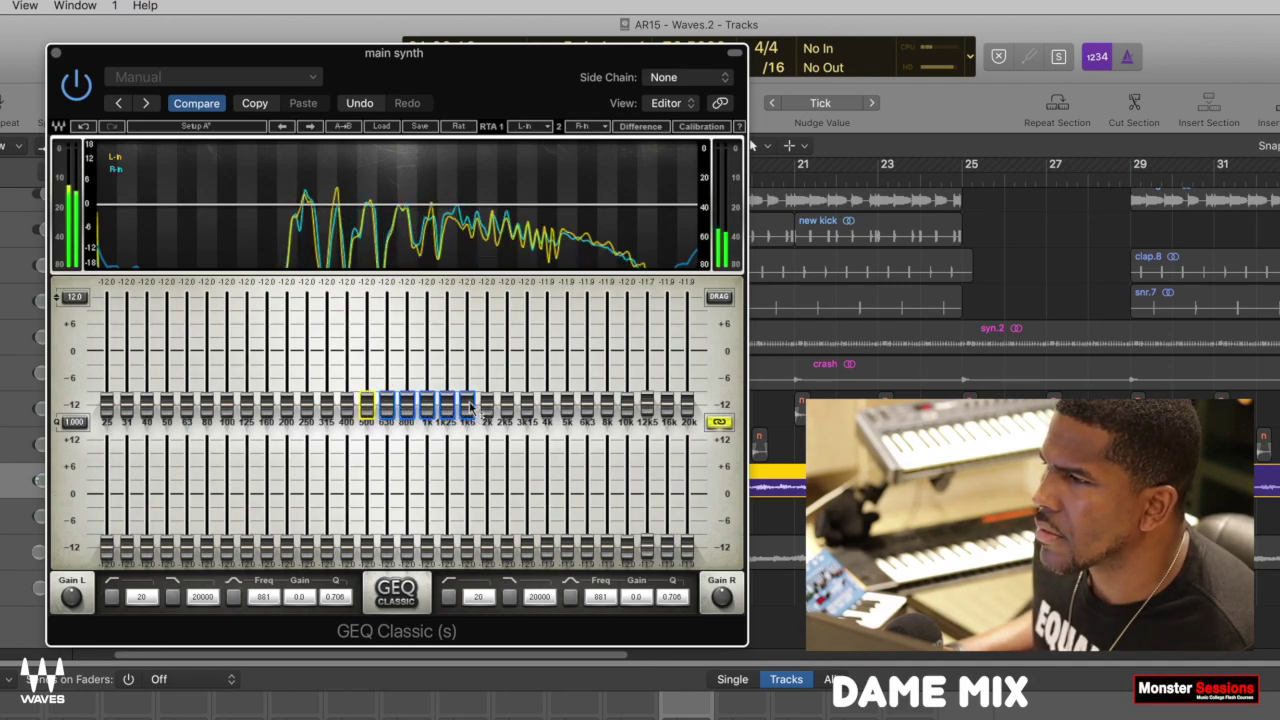
Raise the 500 to 4k bands as a group, and shape them individually from -3.8 dB at 500 to 0.5 dB at 4k
left_click(490, 406)
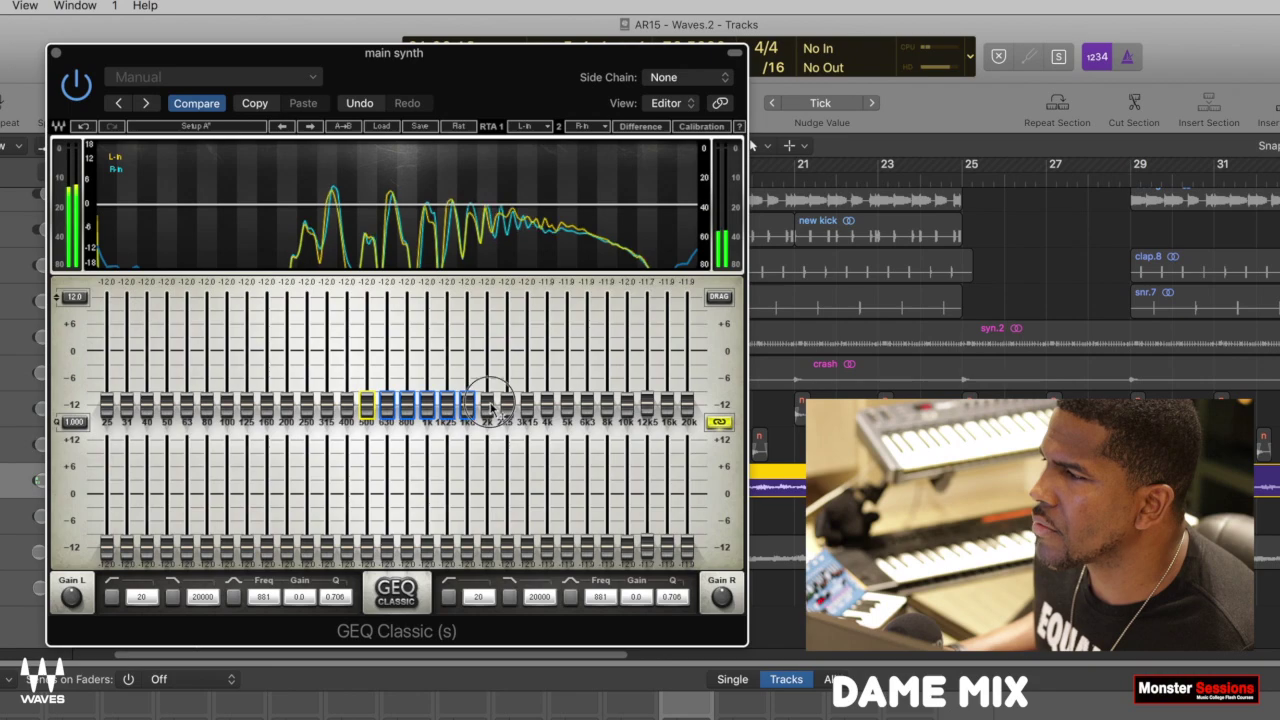
left_click_drag(490, 405, 550, 338)
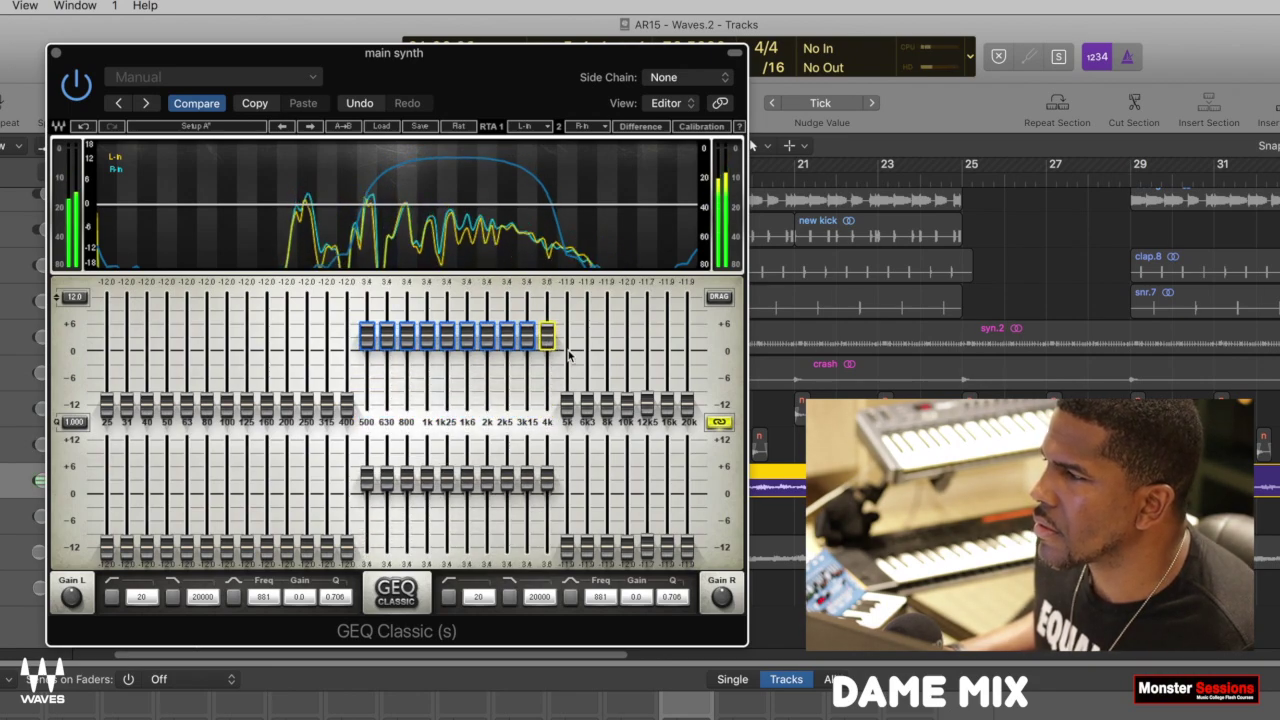
left_click(567, 405)
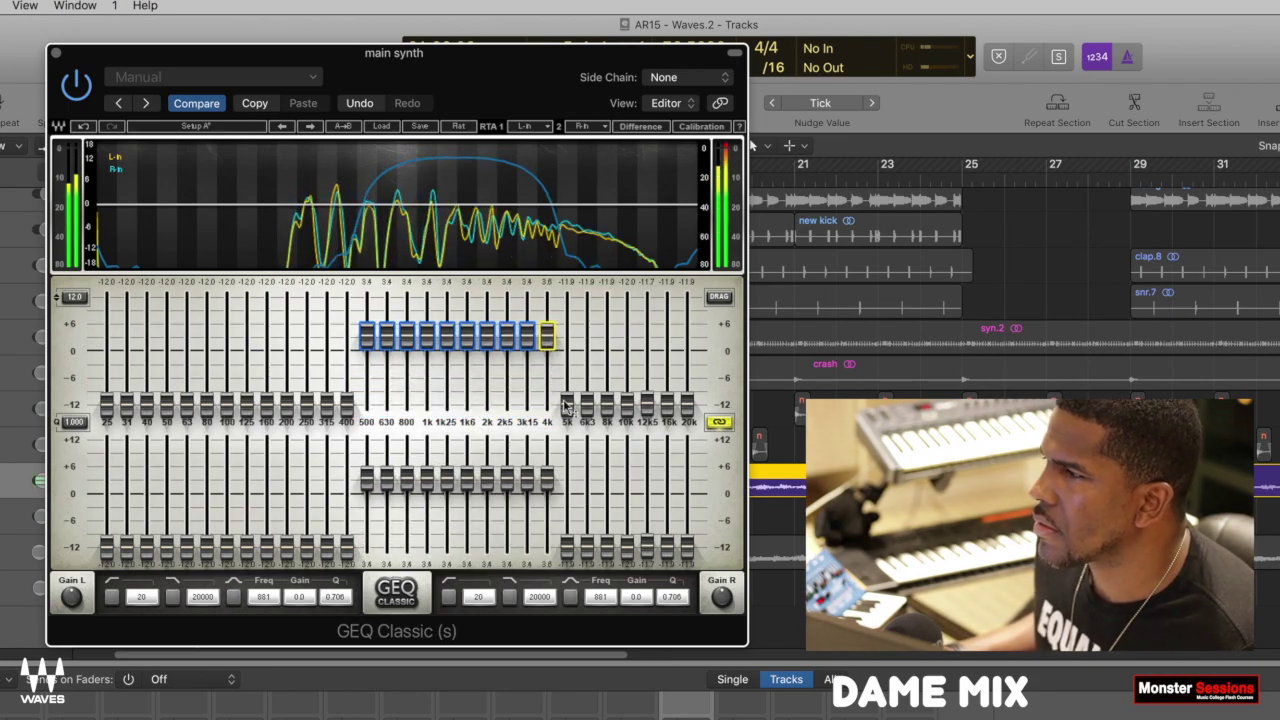
left_click(507, 338)
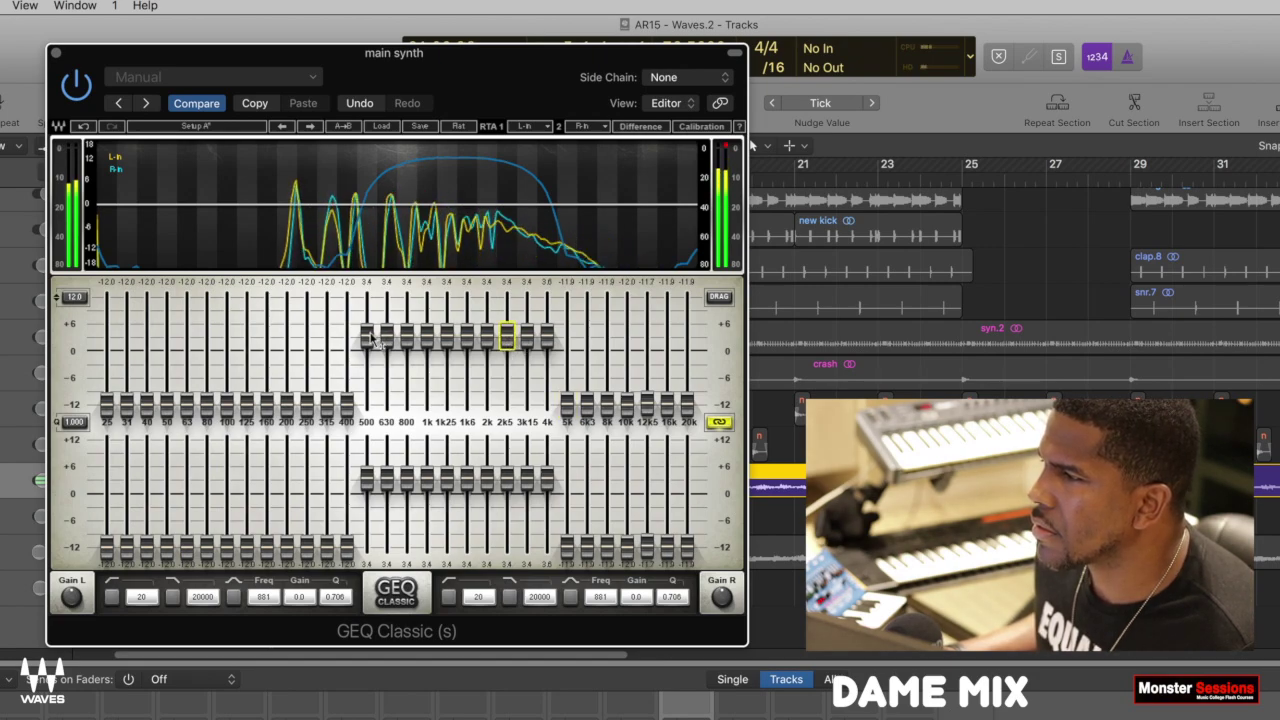
left_click_drag(375, 340, 547, 349)
left_click(508, 340)
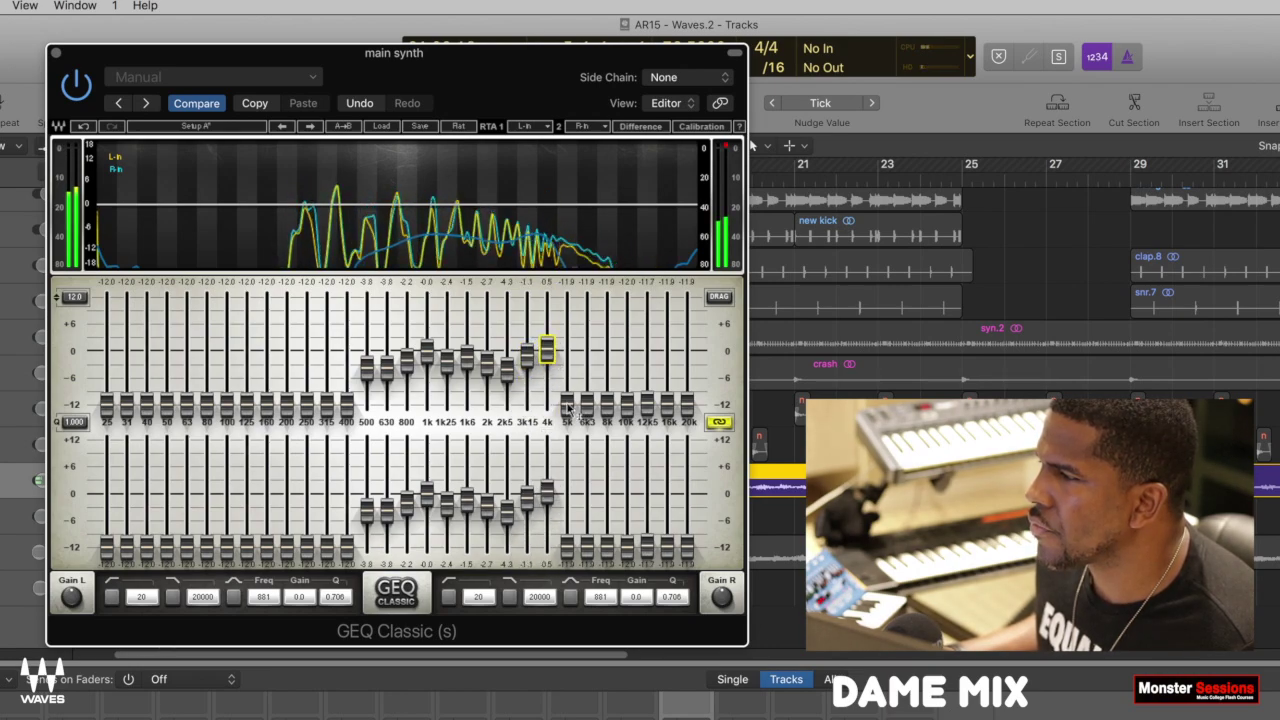
Raise the 5k band to 2.6 dB and the 6k3 band to 3.9 dB
left_click(567, 405)
left_click_drag(587, 404, 587, 336)
left_click(580, 359)
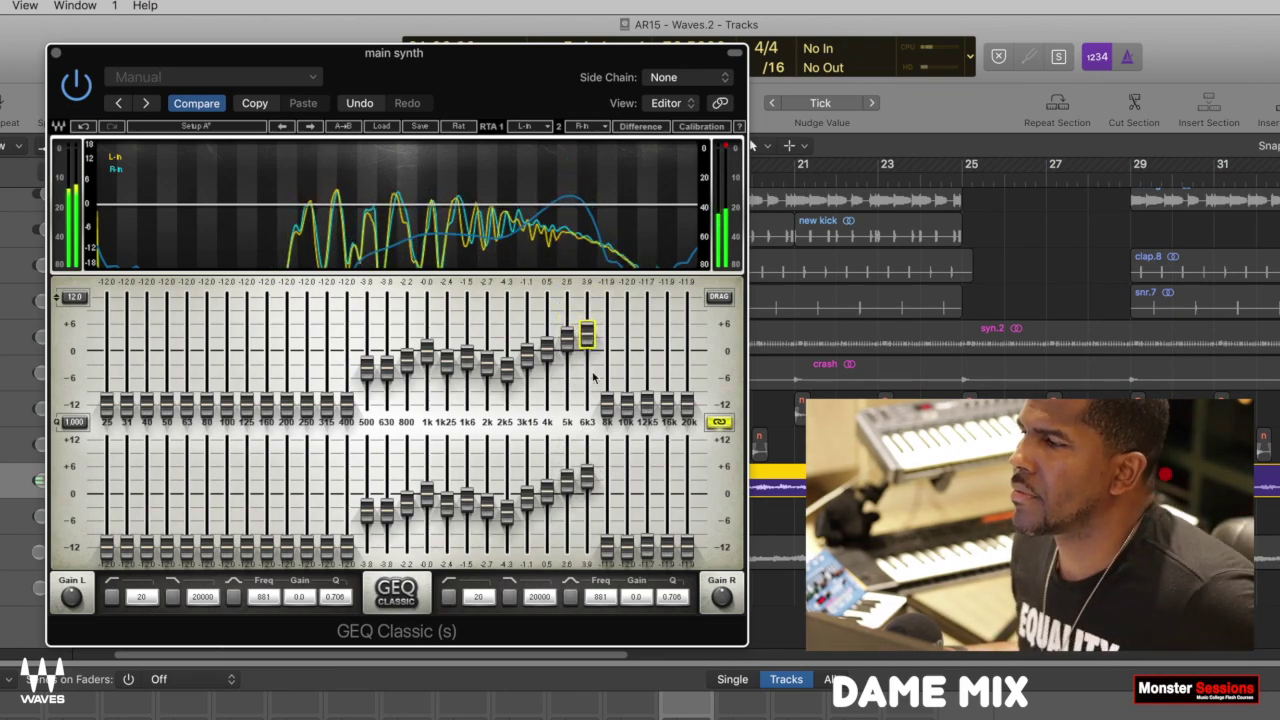
Raise the 8k to 20k bands together, and shape 6k3 to 1.5, 8k to -1.1, 10k to 2.2, 12k5 to -0.5 and 20k to -7.0 dB
left_click(607, 405)
left_click(627, 406, "shift")
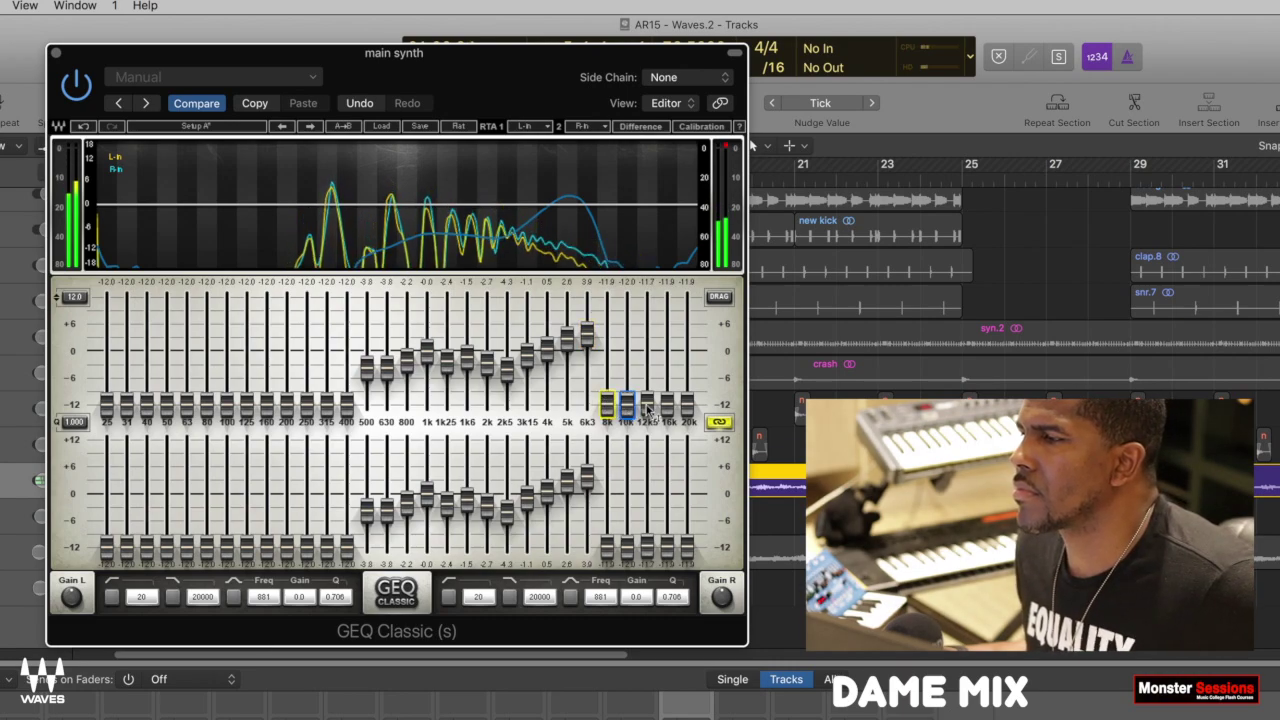
left_click(647, 404, "shift")
left_click(667, 405, "shift")
left_click(687, 405, "shift")
left_click_drag(687, 405, 687, 334)
left_click(686, 362)
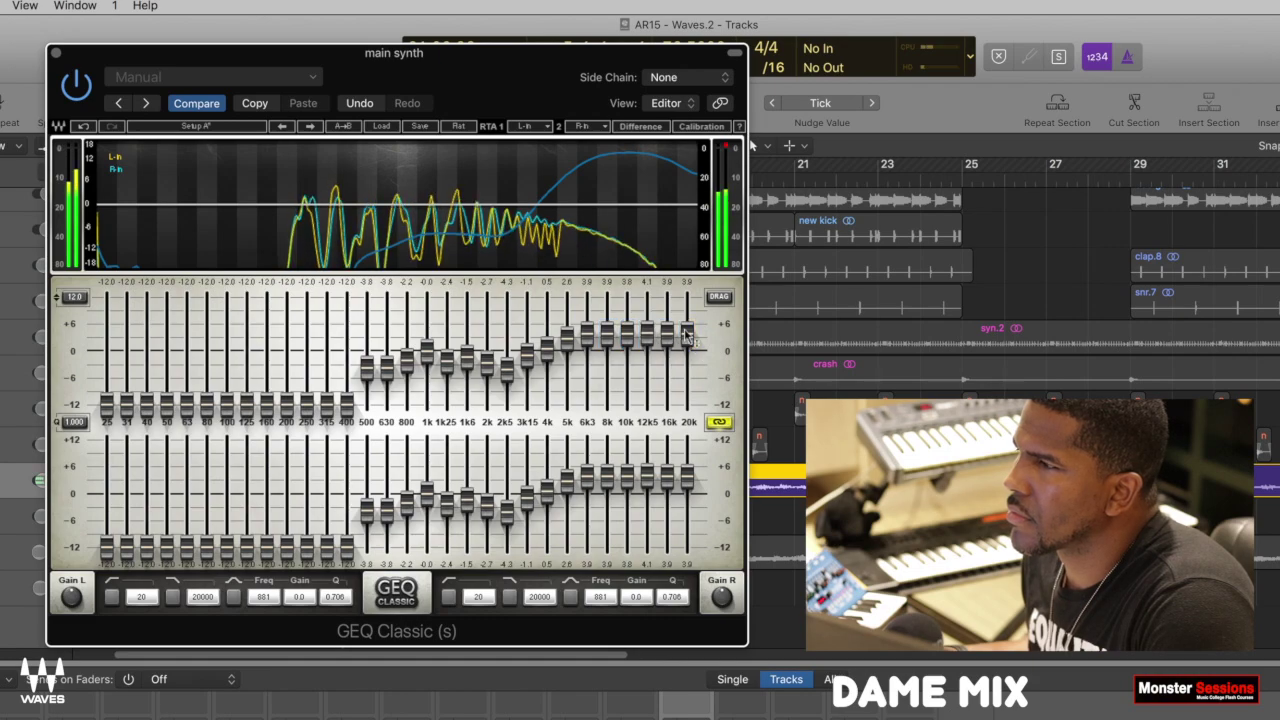
left_click_drag(688, 336, 688, 383)
left_click_drag(667, 366, 587, 345)
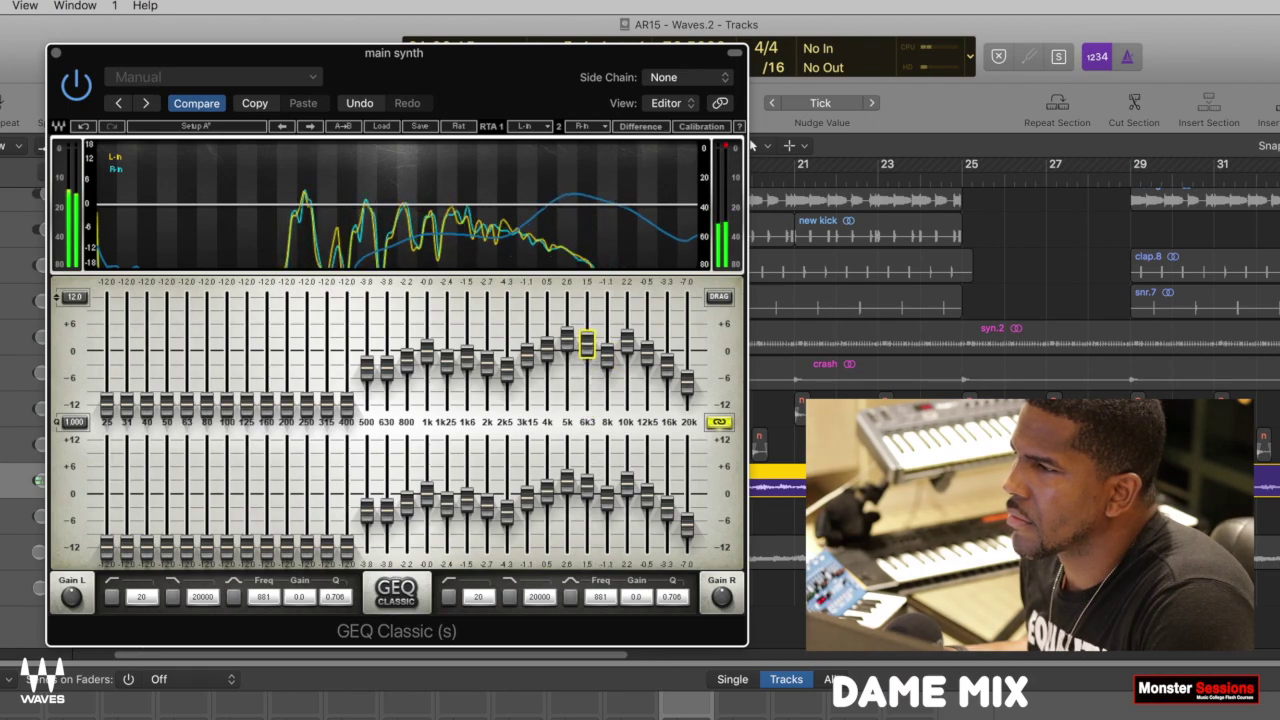
Raise the 200 to 400 bands into a rising curve from -4.7 dB at 200 to -0.2 dB at 400
left_click(345, 405)
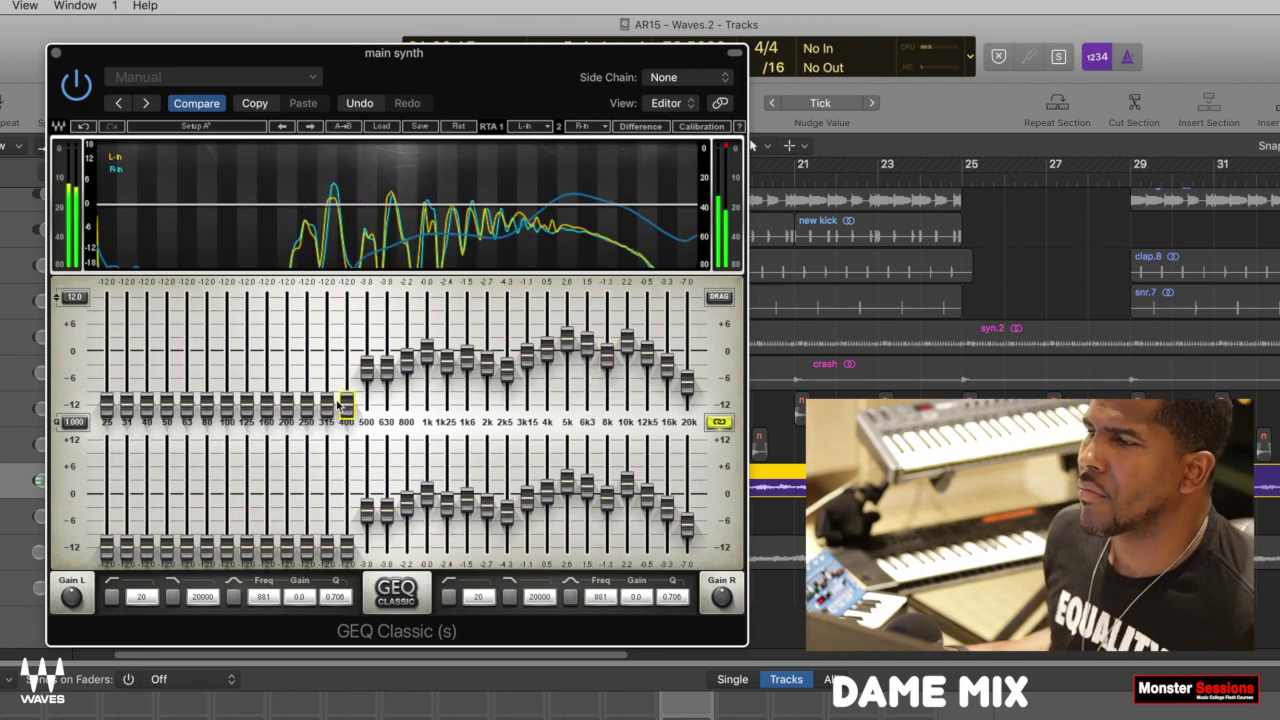
left_click(326, 407, "shift")
left_click(306, 407, "shift")
left_click(287, 407, "shift")
left_click_drag(287, 407, 346, 351)
left_click(288, 362)
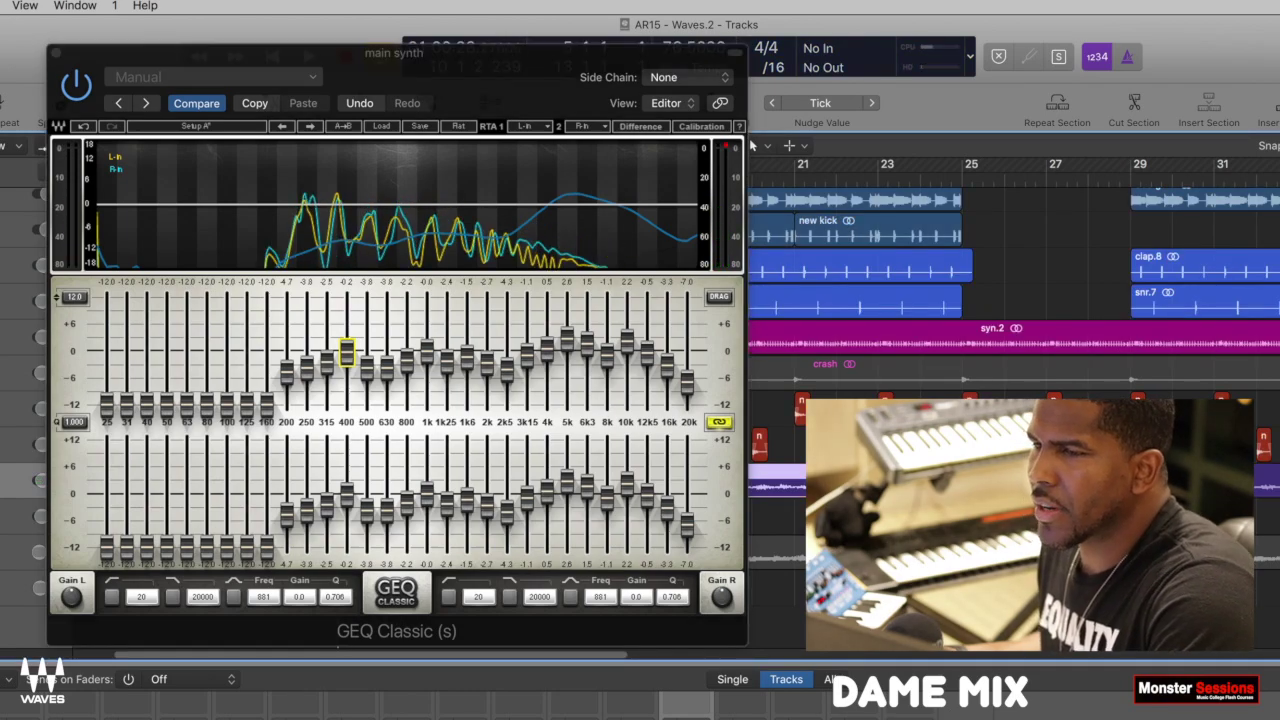
Play the full mix, lower the 400 band to -1.8 dB and raise the 160 band to about -3.6 dB
key("space")
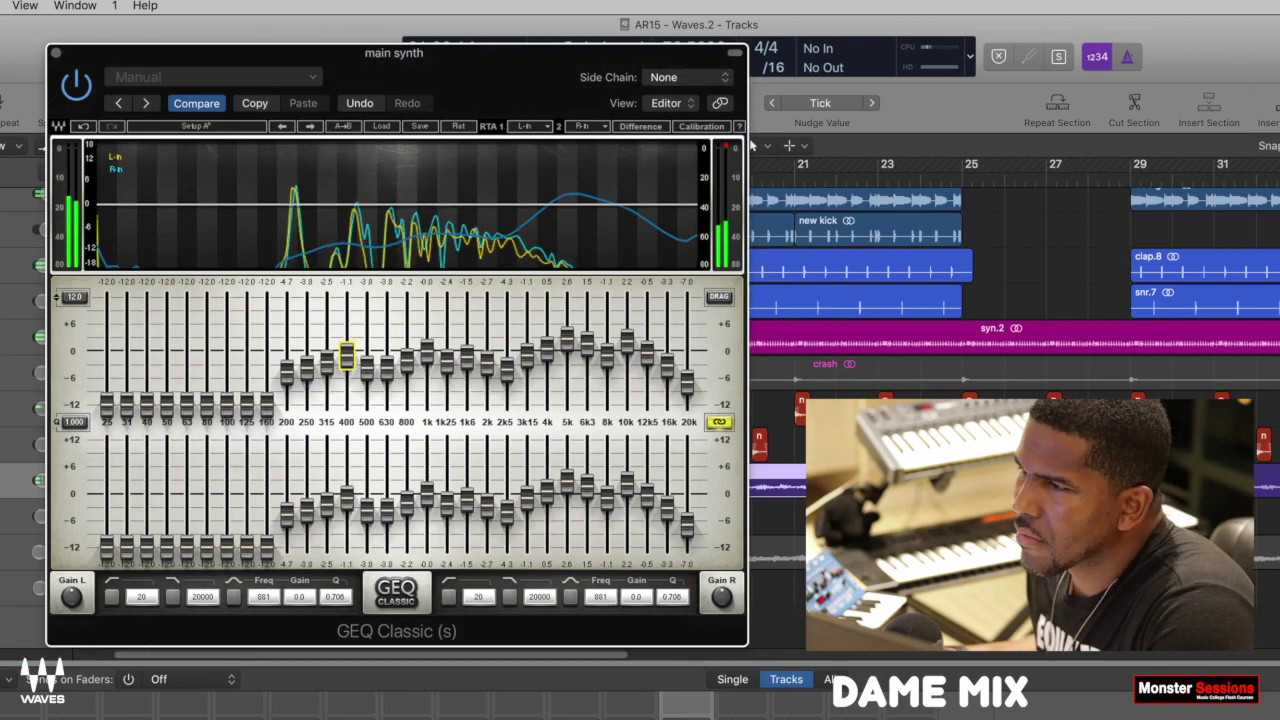
left_click_drag(346, 352, 346, 358)
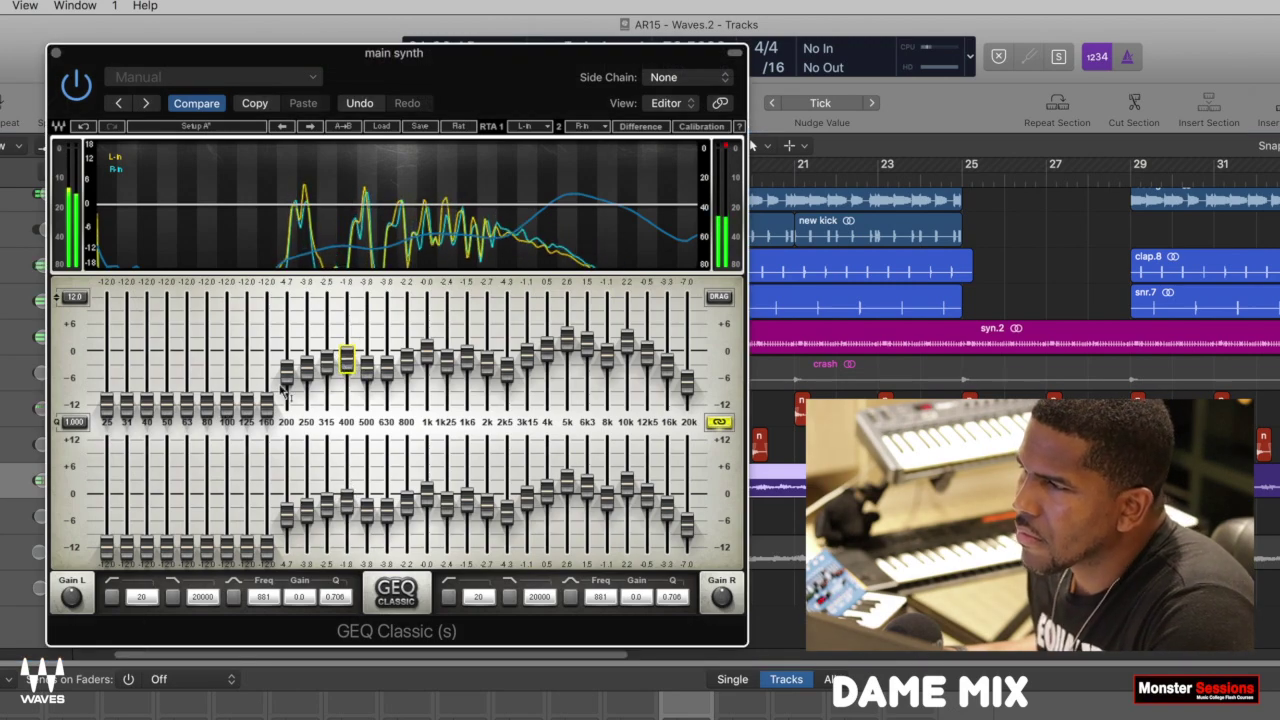
left_click_drag(267, 405, 266, 368)
Raise the 500 band to -0.1 dB and the 630 band to 0.2 dB
left_click(367, 368)
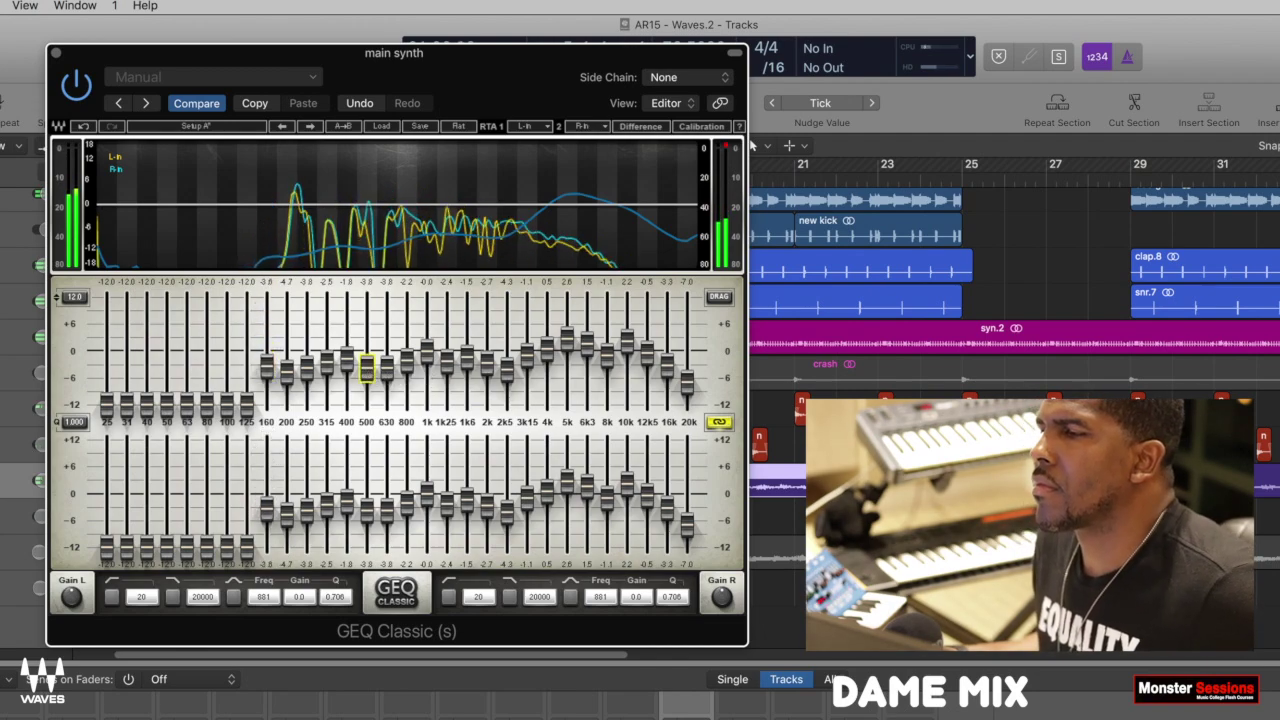
left_click(388, 372, "shift")
mouse_move(388, 370)
left_mouse_down()
mouse_move(388, 296)
mouse_move(386, 353)
mouse_move(368, 364)
mouse_move(390, 369)
left_mouse_up()
left_click(367, 370)
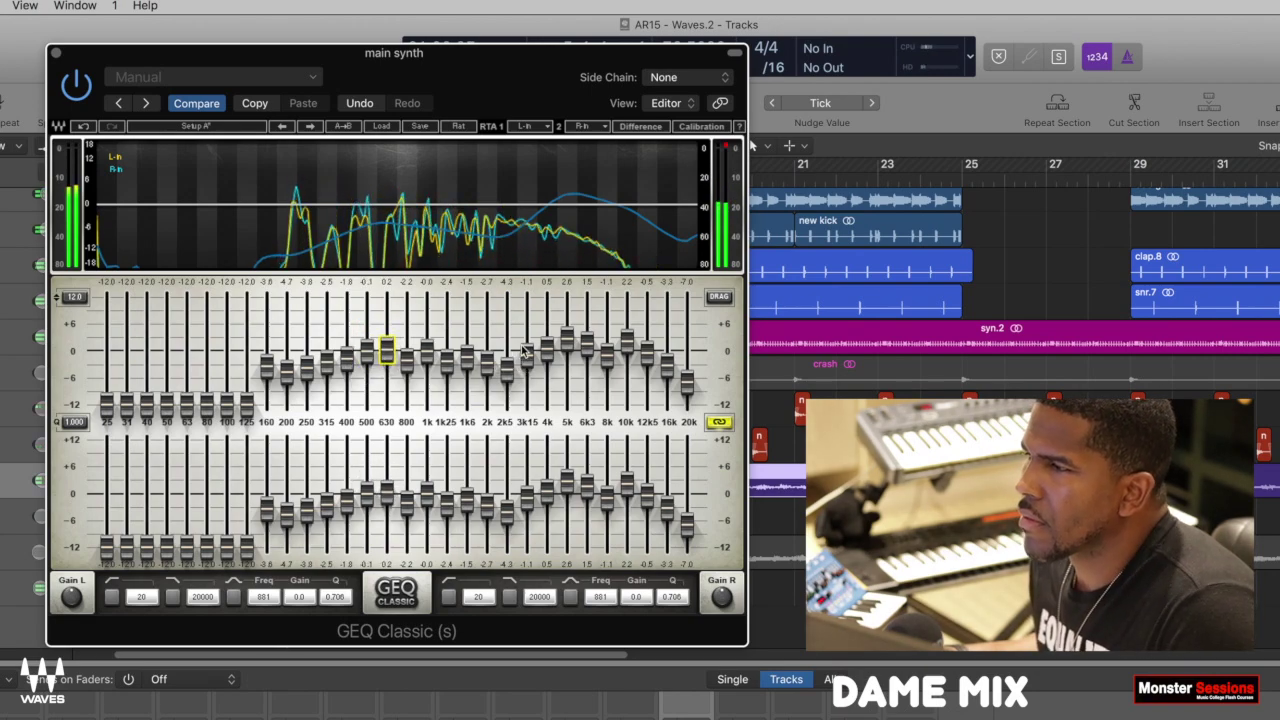
Boost the 4k to 10k bands with the peak at 8k, and lift the bands from 2k5 down to 1k25 to around 0 dB or slightly below
left_click_drag(525, 350, 626, 327)
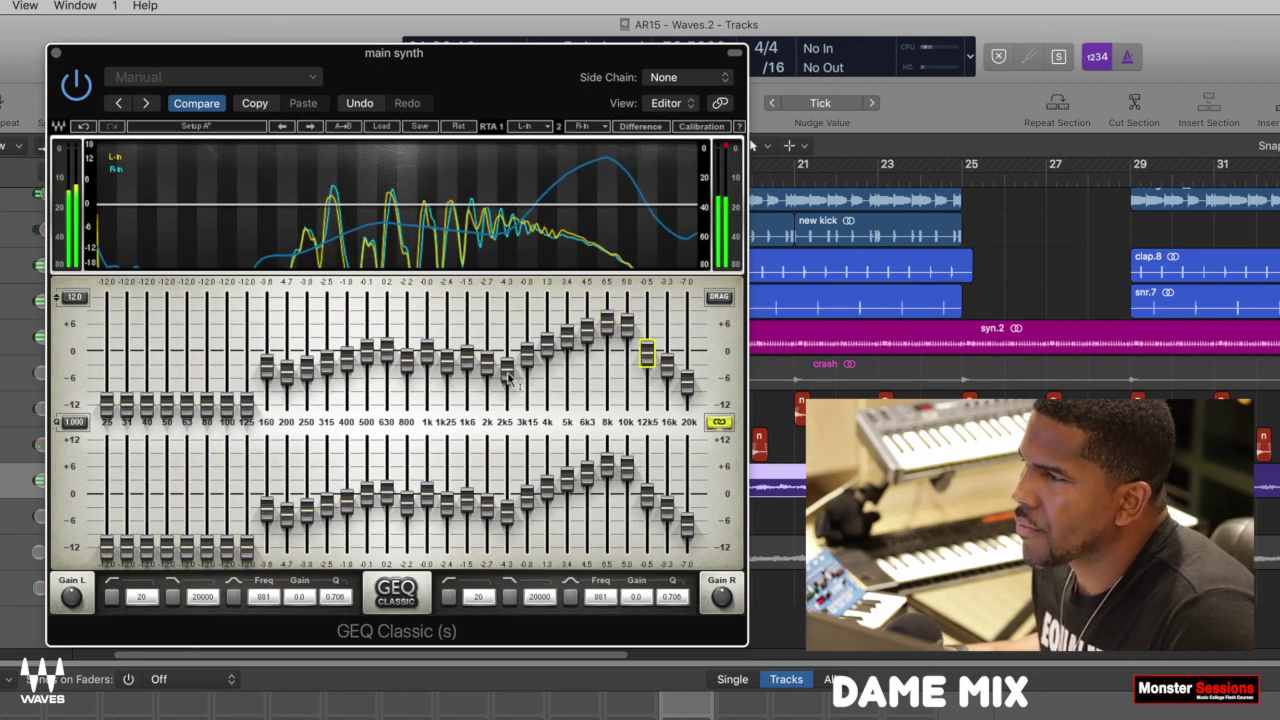
left_click_drag(510, 378, 450, 356)
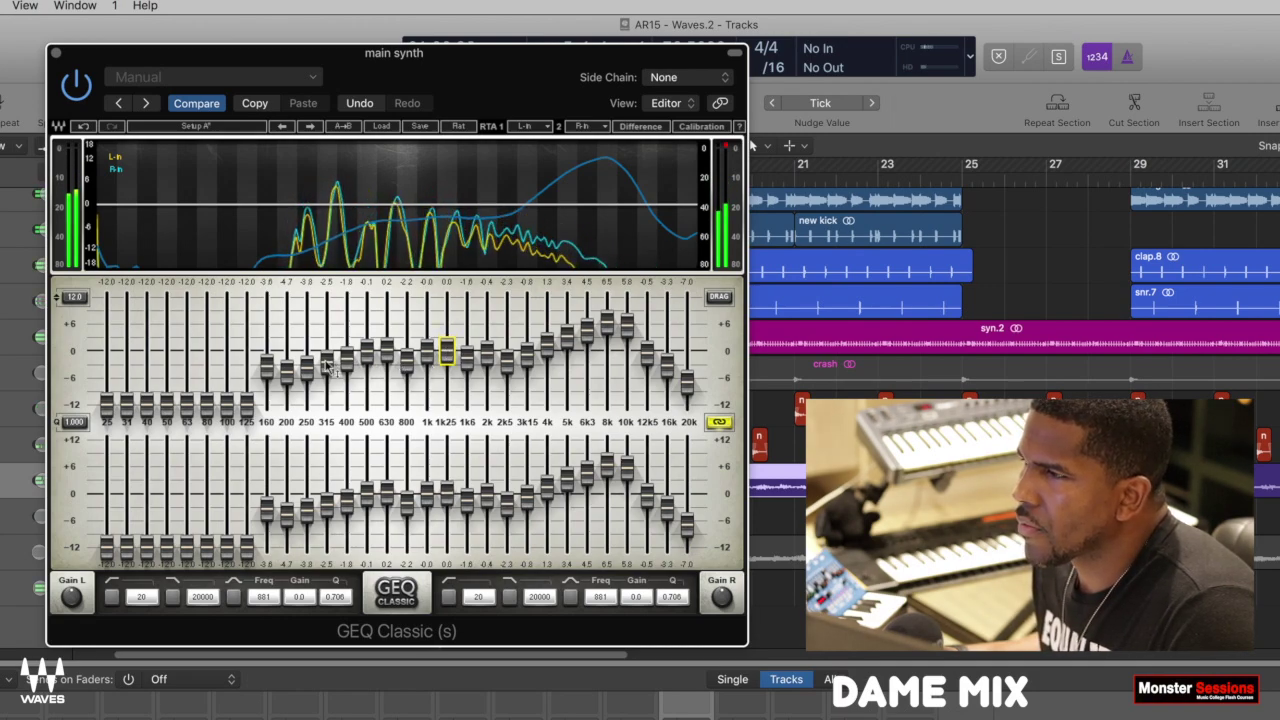
With the main synth soloed, reshape the low mids to -11.5 dB at 160, -7.4 at 200, -2.1 at 250 and -4.4 at 315
left_click_drag(330, 368, 287, 364)
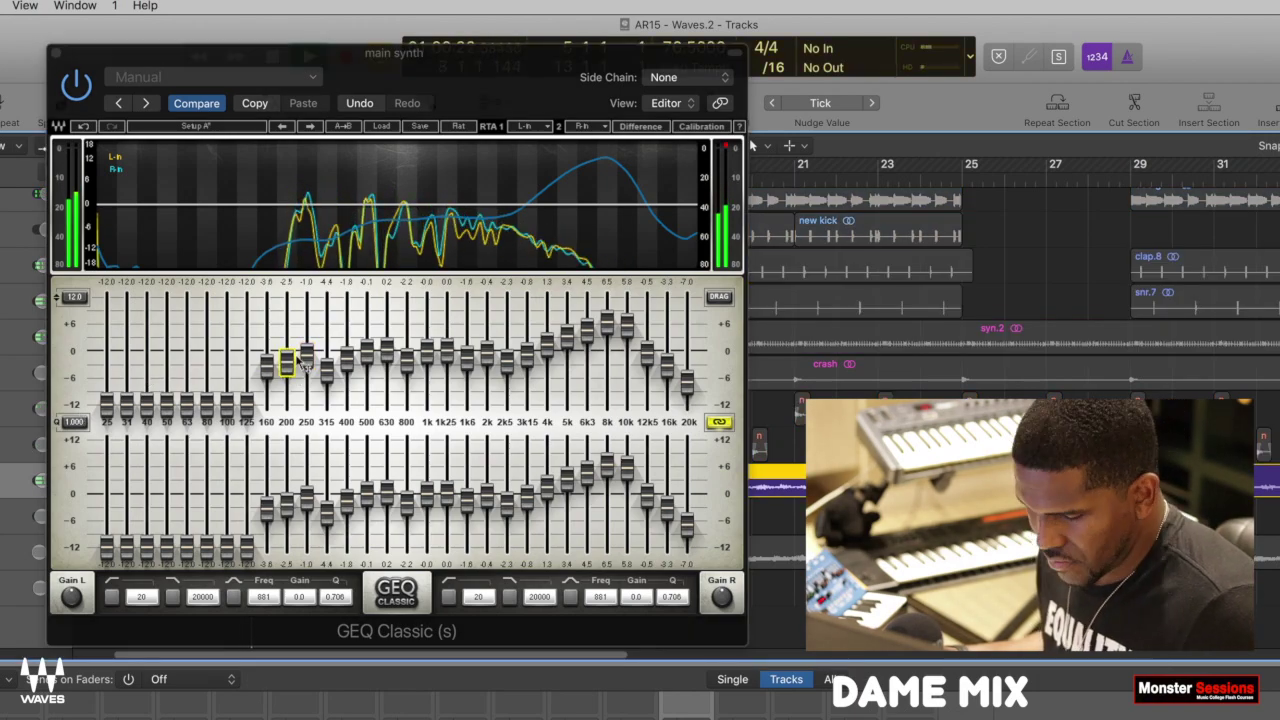
mouse_move(305, 357)
left_mouse_down()
mouse_move(306, 298)
mouse_move(287, 308)
mouse_move(286, 382)
mouse_move(268, 405)
mouse_move(306, 358)
left_mouse_up()
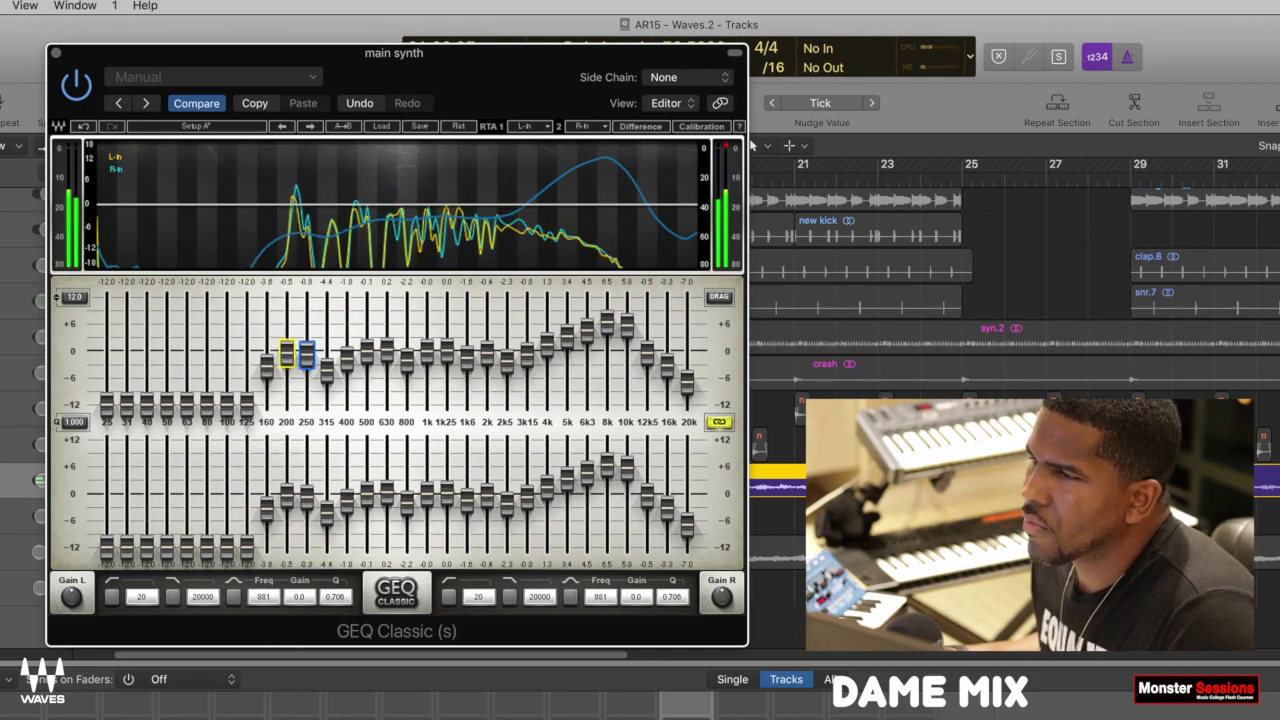
left_click(277, 391)
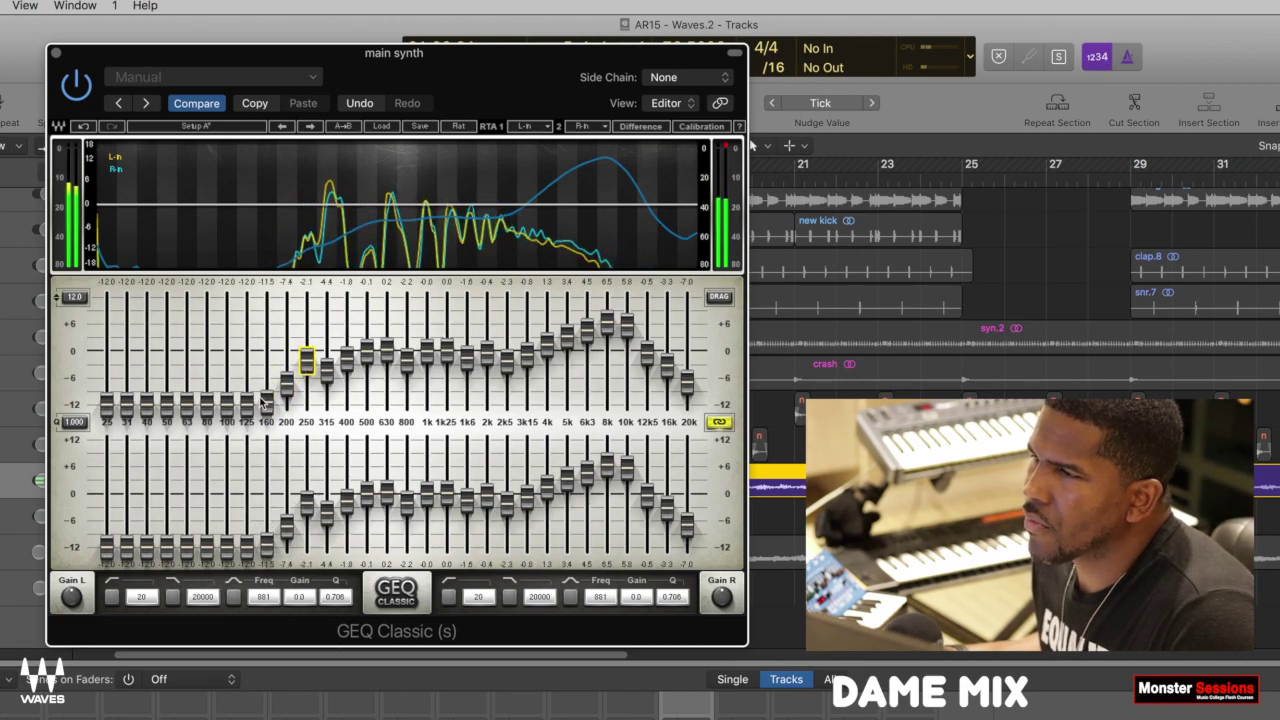
Raise the 25 to 125 bands together to -10.0 dB and the 160 band to -6.1 dB
mouse_move(247, 403)
left_mouse_down()
mouse_move(247, 330)
mouse_move(247, 403)
left_mouse_up()
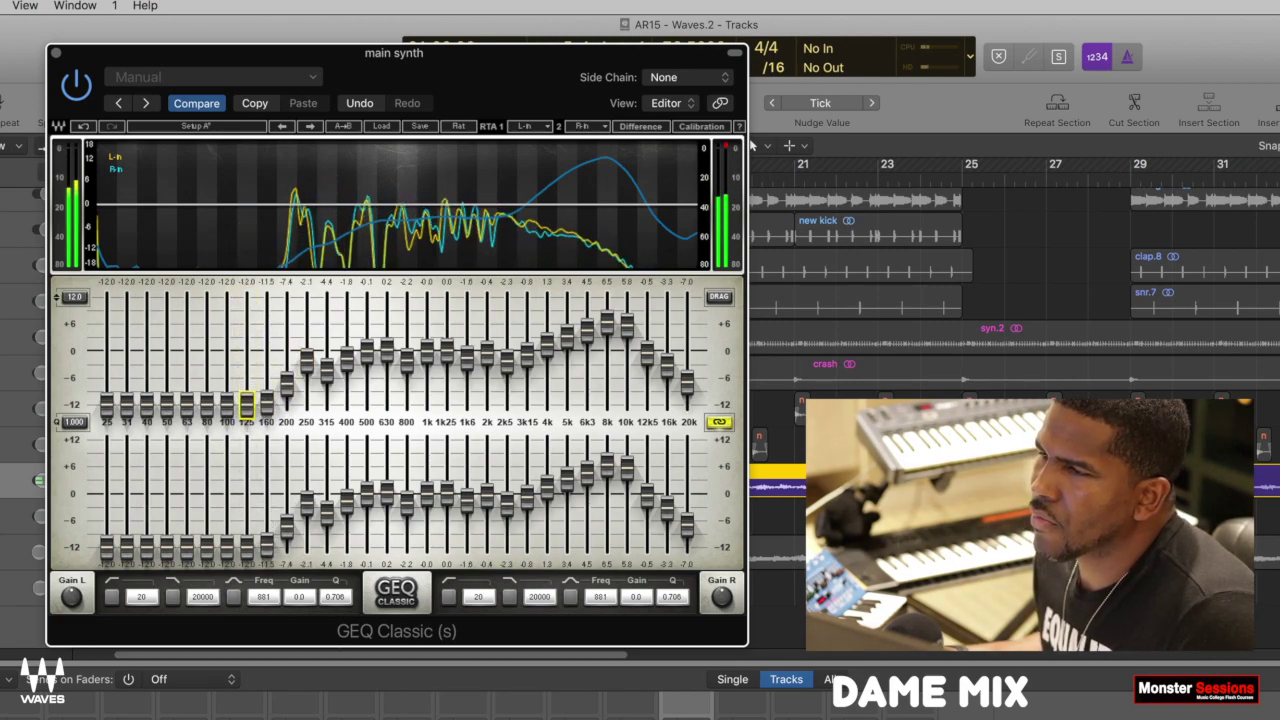
left_click(187, 406)
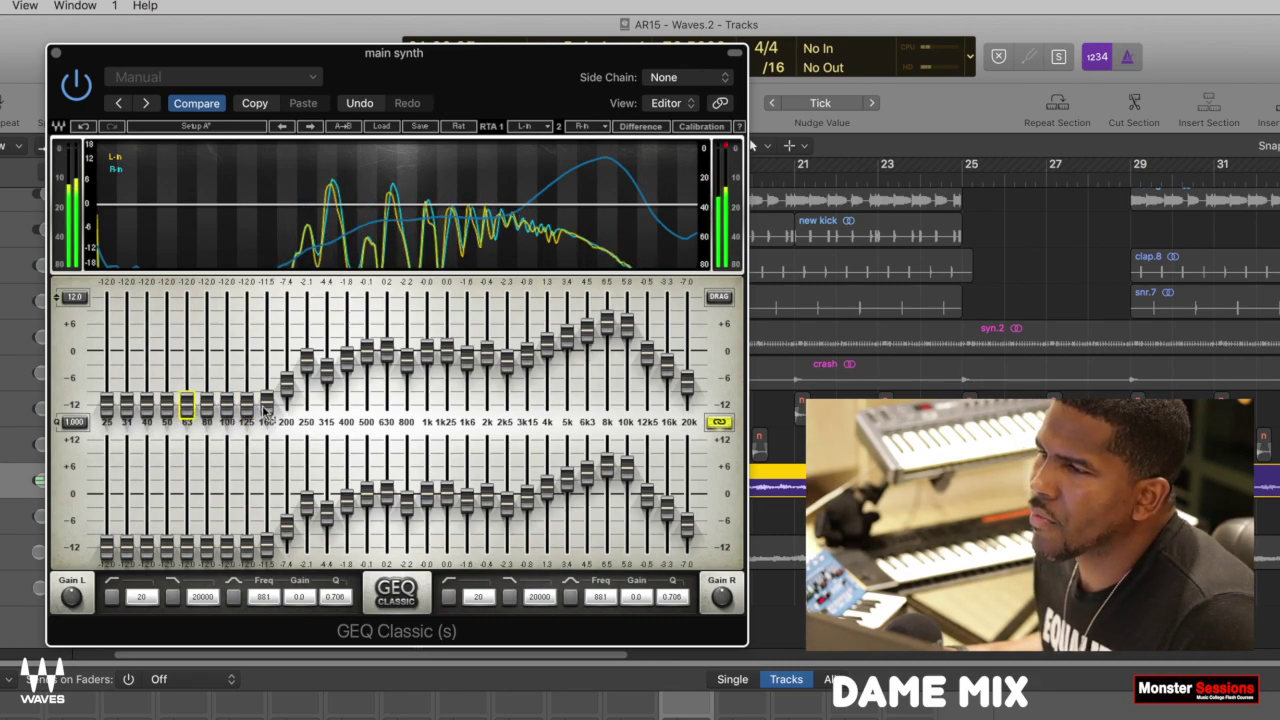
left_click_drag(268, 412, 113, 406)
left_click_drag(268, 408, 159, 465)
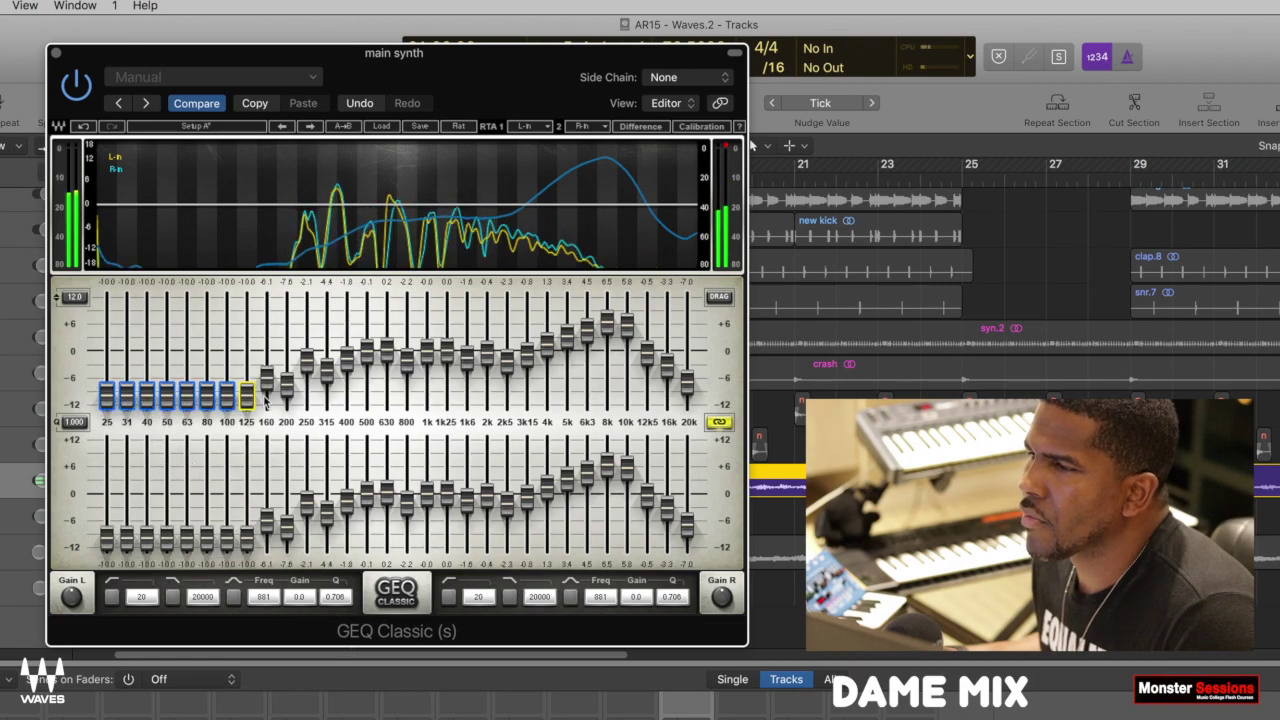
Fine-tune the 160 to 400 bands, setting 250 to -7.4 dB, 315 to -5.4 dB and 400 to -1.4 dB
left_click(267, 385)
left_click_drag(288, 386, 346, 357)
left_click(307, 369)
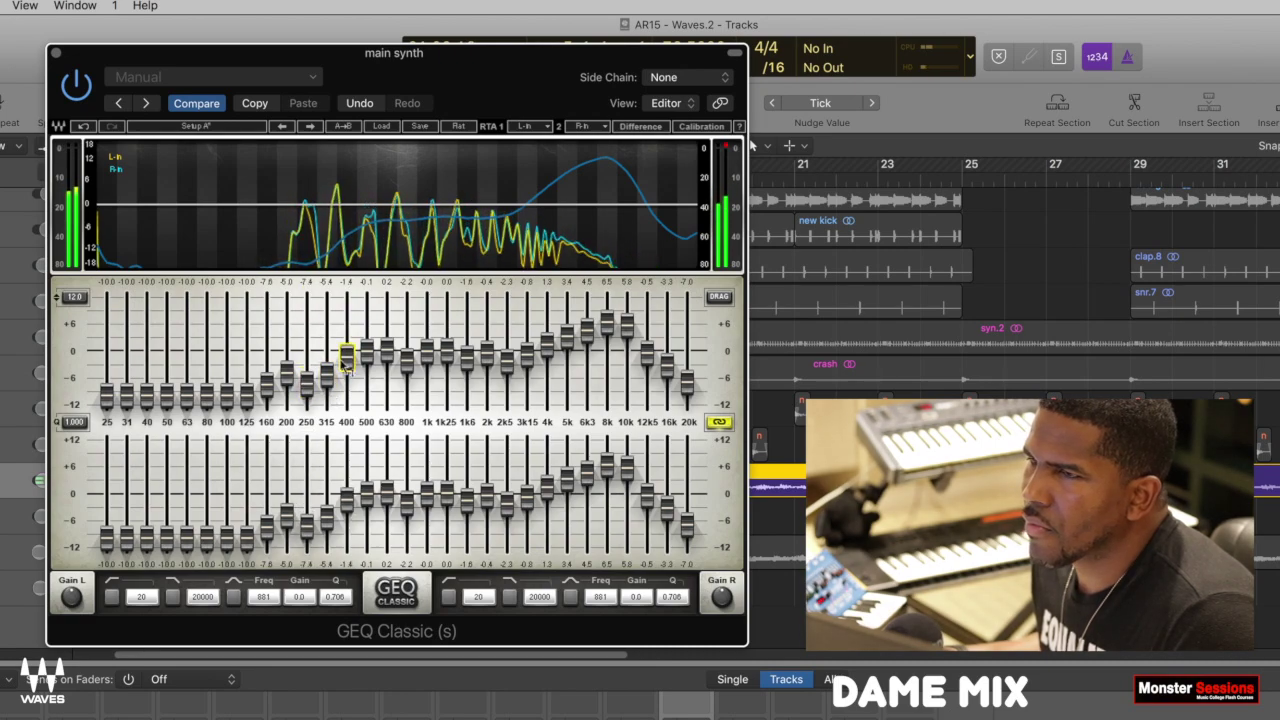
Add the regions on the 808, 808 attack, 808 gate and new kick tracks to the soloed selection with the main synth
scroll(1014, 290, "up", 5)
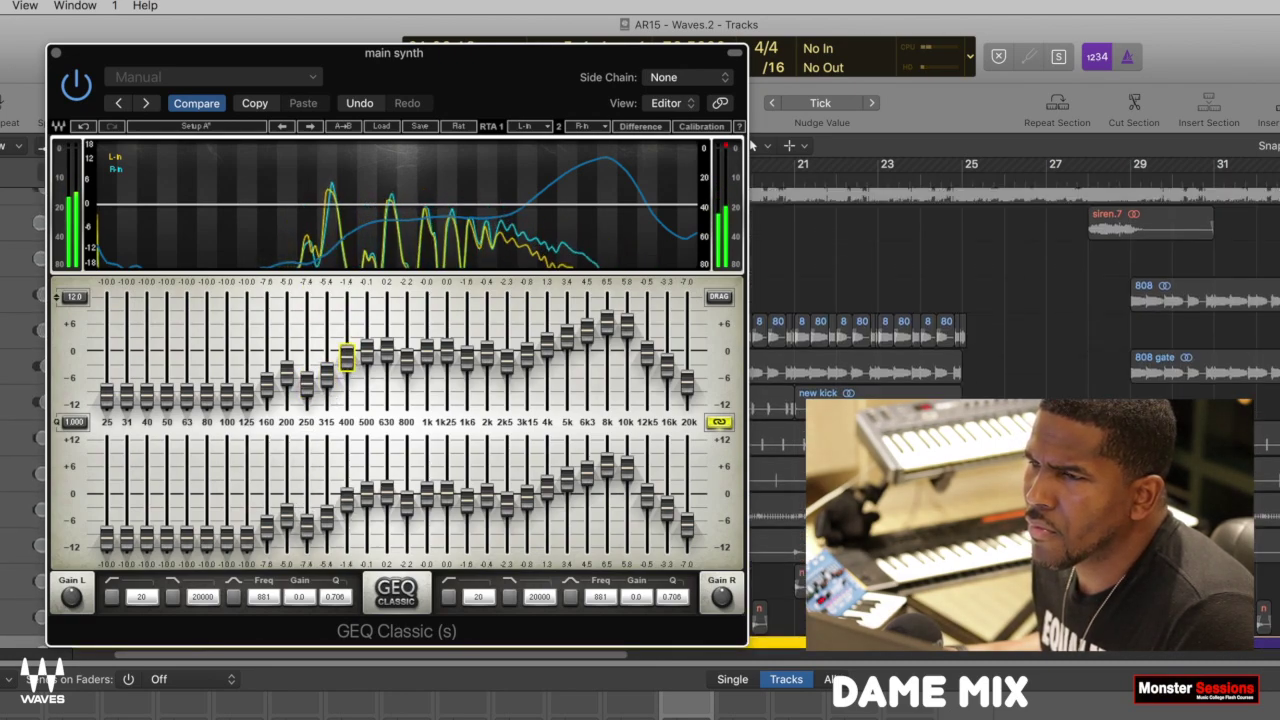
left_click(1205, 295)
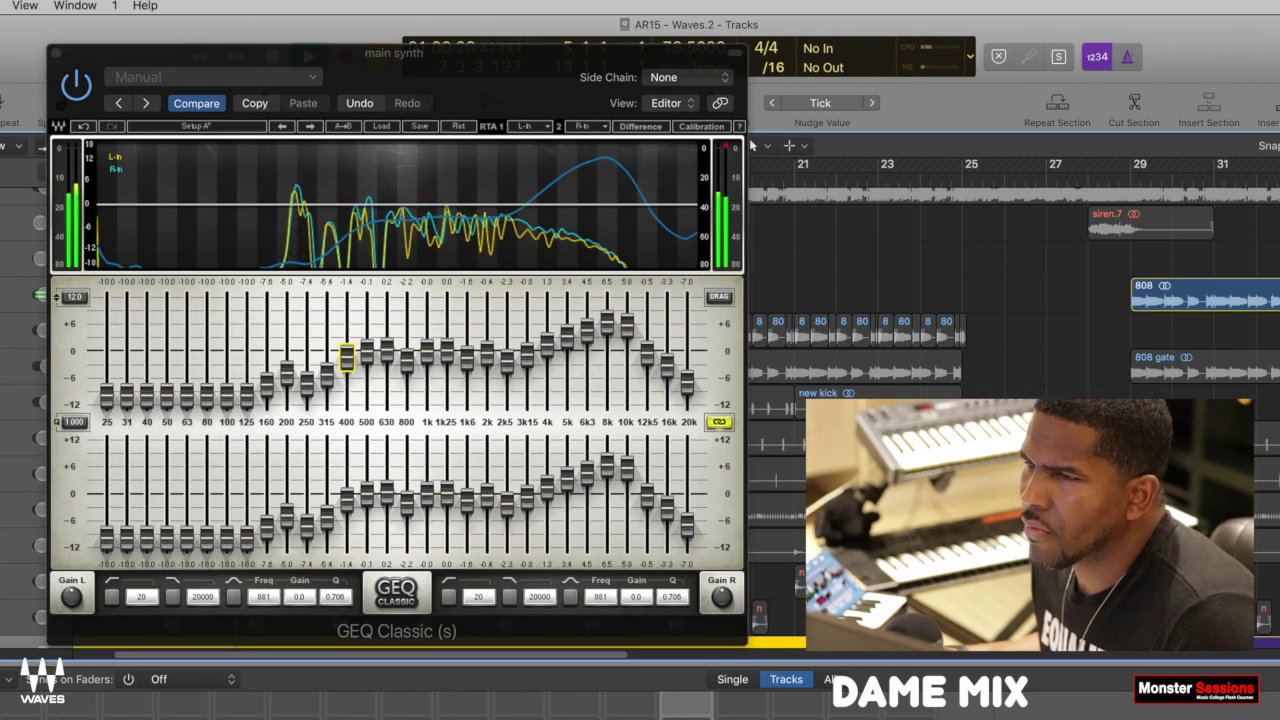
key("shift+Down")
key("shift+Down")
key("shift+Down")
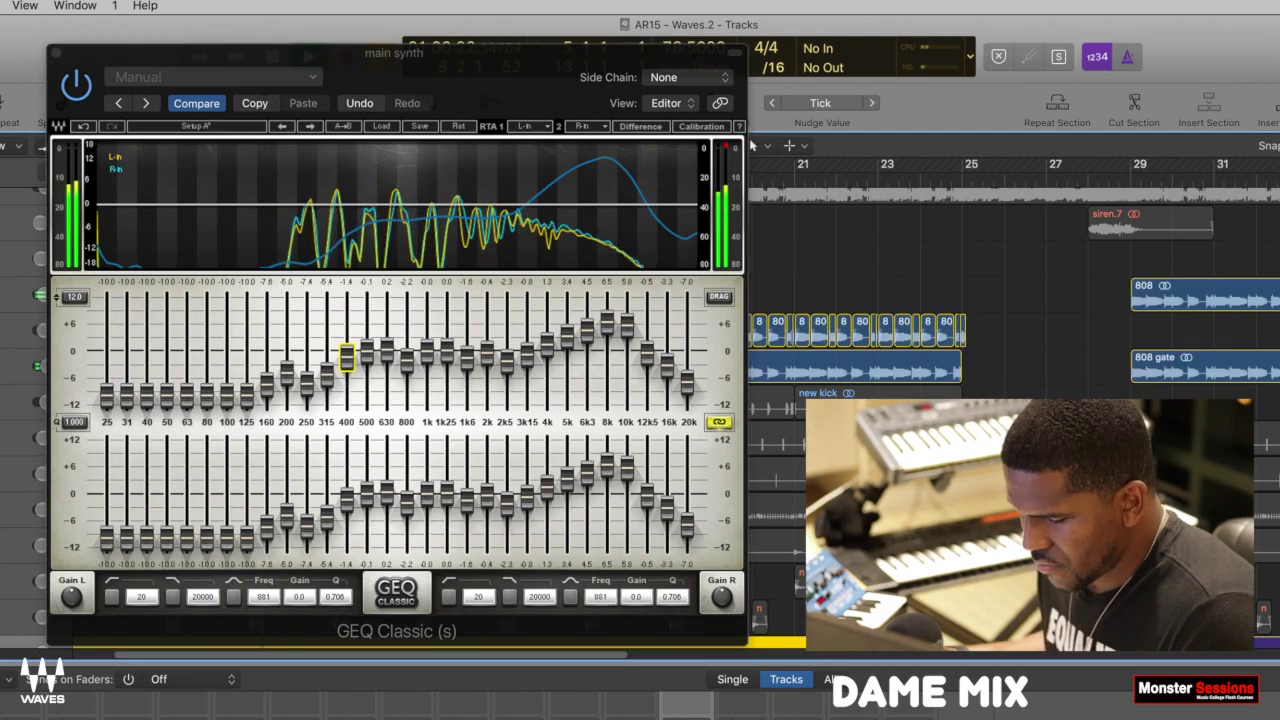
key("super+Up")
key("super+Up")
key("super+Up")
key("super+Up")
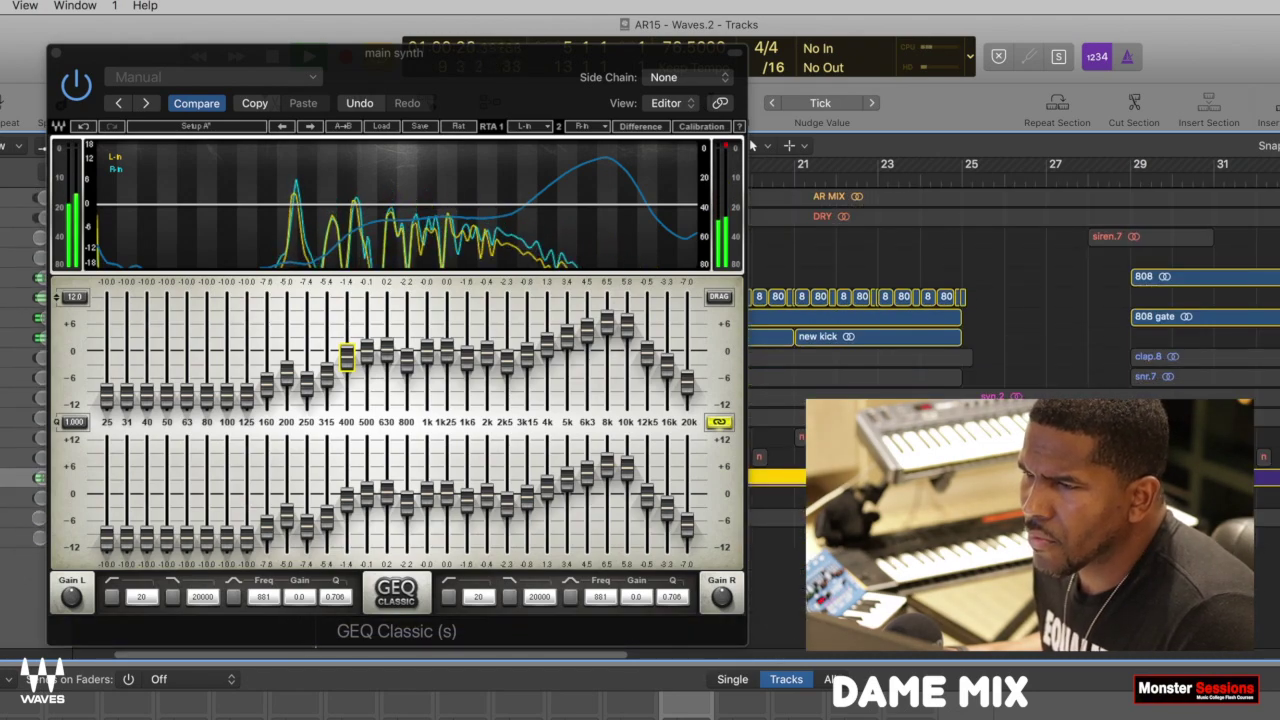
Clear the solo on all tracks and set the cycle range to bars 9 to 13, keeping the equalizer window clear of the ruler
key("ctrl+alt+super+s")
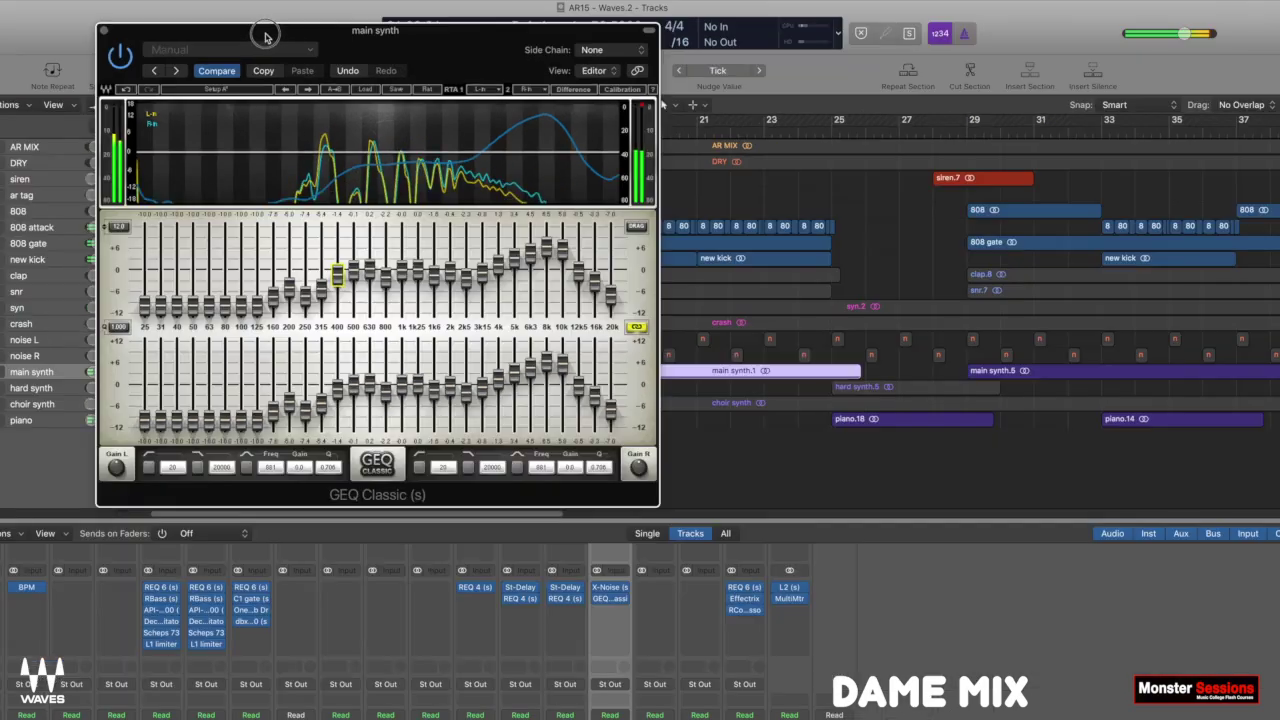
left_click_drag(265, 36, 766, 31)
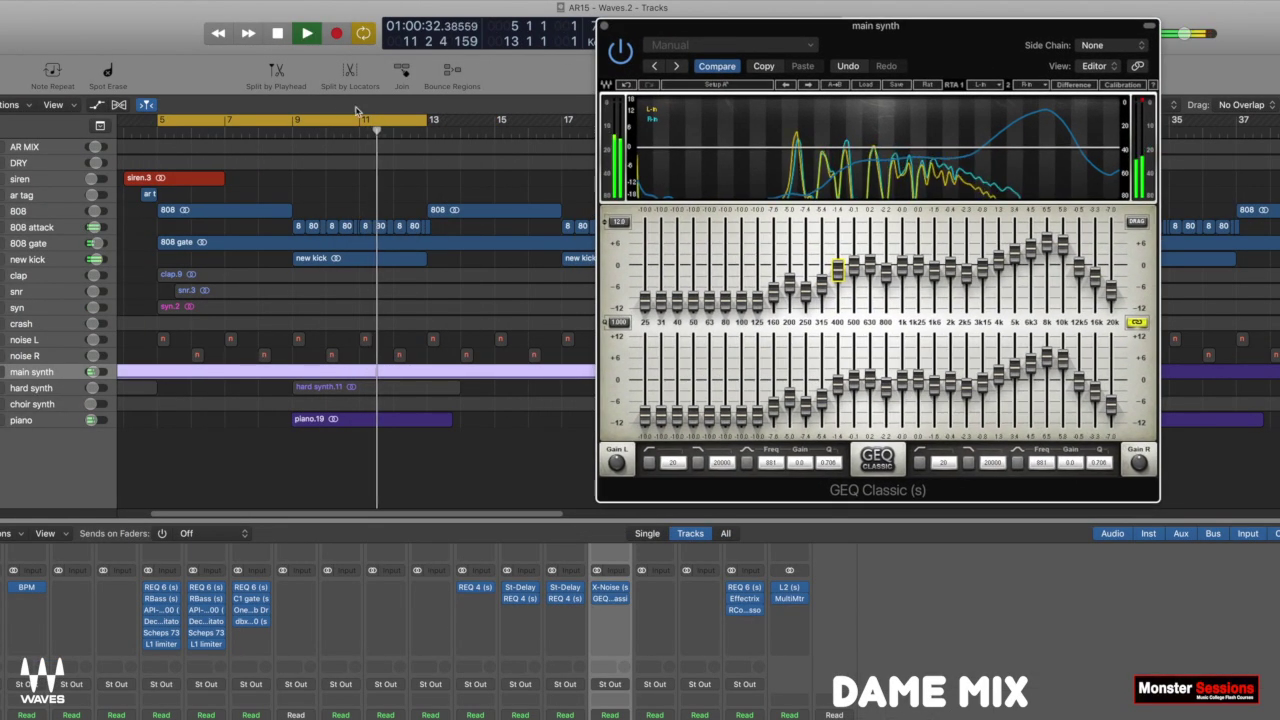
left_click(319, 124)
left_click_drag(319, 124, 432, 128)
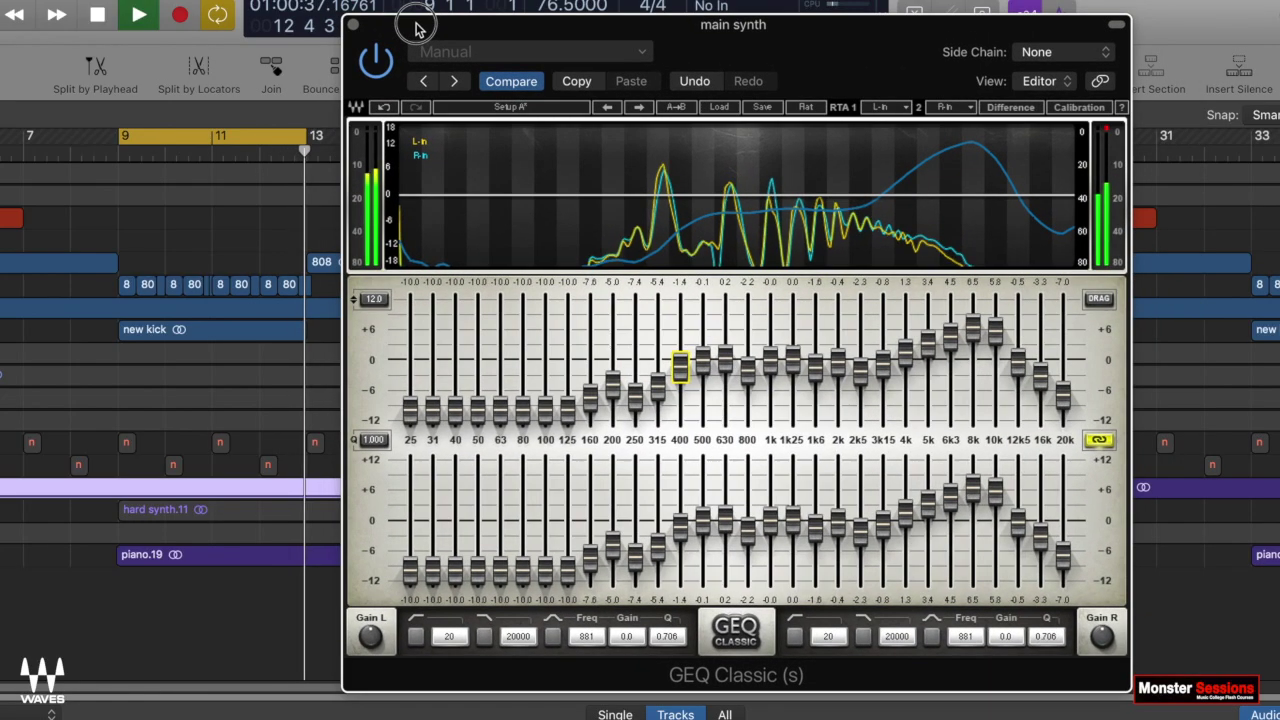
left_click_drag(418, 28, 396, 29)
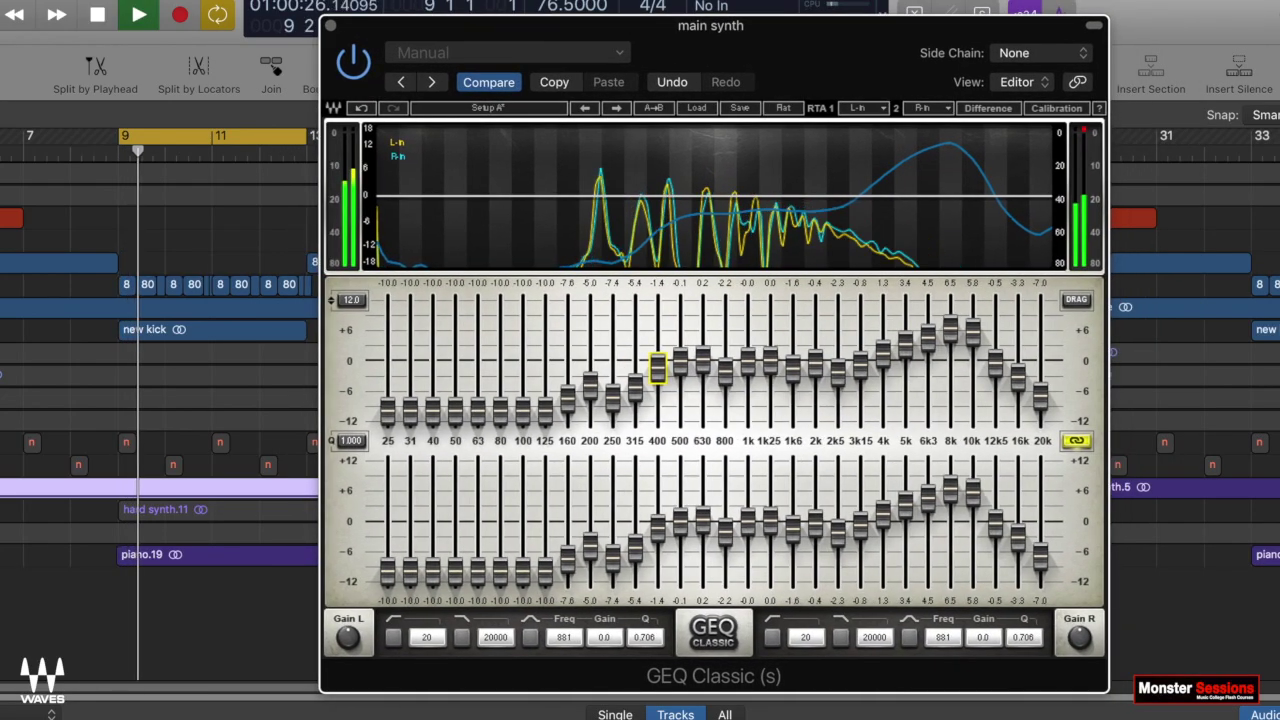
Unmute the clap and fine-tune the main synth's 2k to 3k15 bands during playback, then stop the loop
left_click(214, 358)
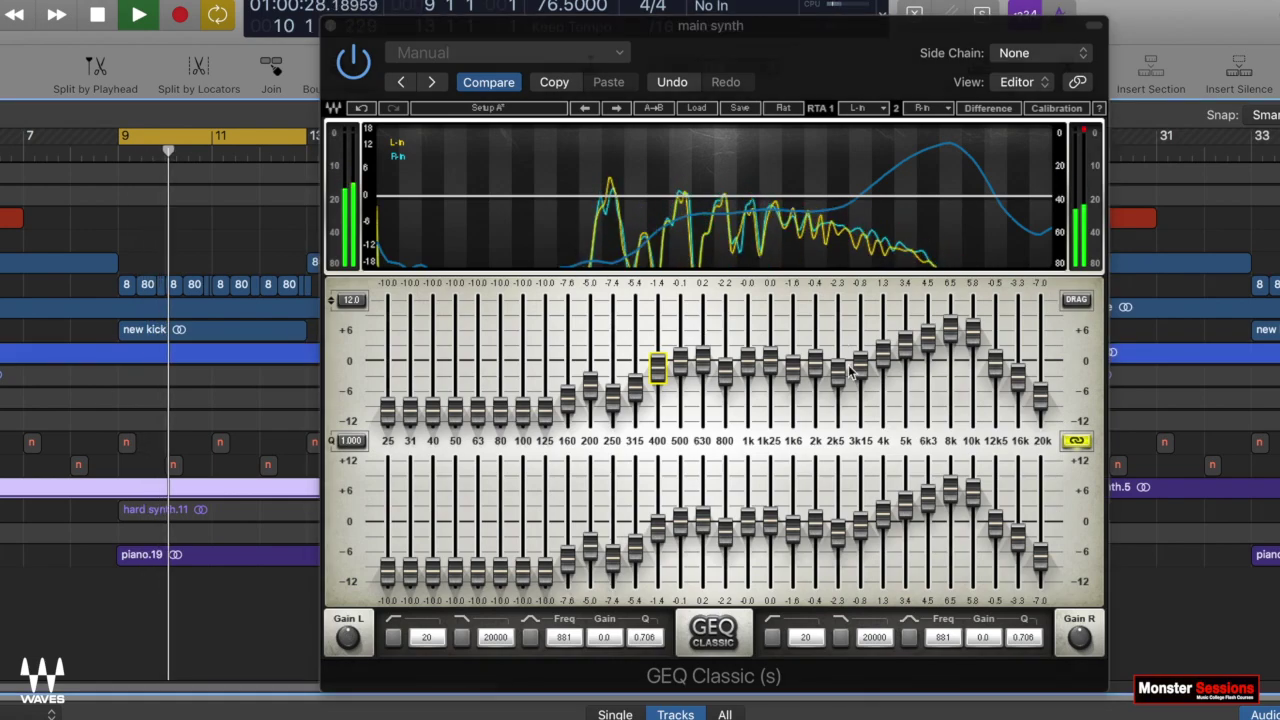
mouse_move(860, 370)
left_mouse_down()
mouse_move(860, 336)
mouse_move(860, 362)
mouse_move(837, 360)
mouse_move(837, 300)
mouse_move(843, 368)
left_mouse_up()
left_click(815, 364)
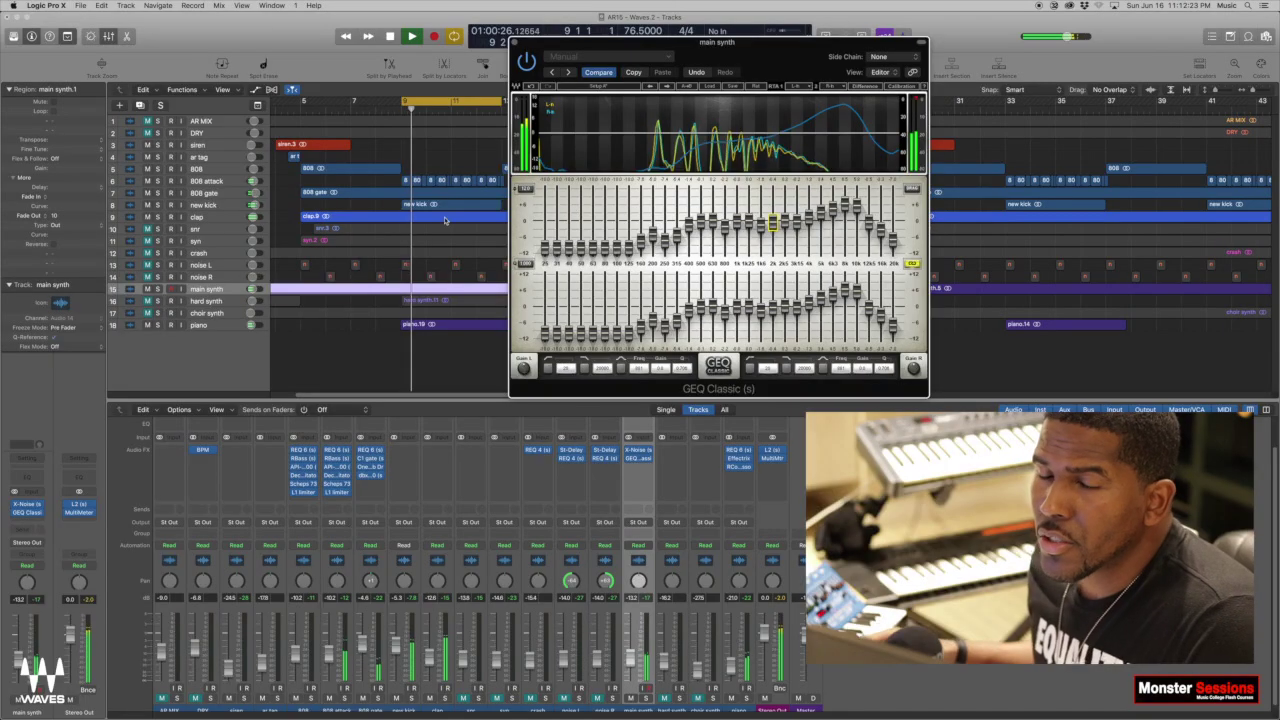
key("space")
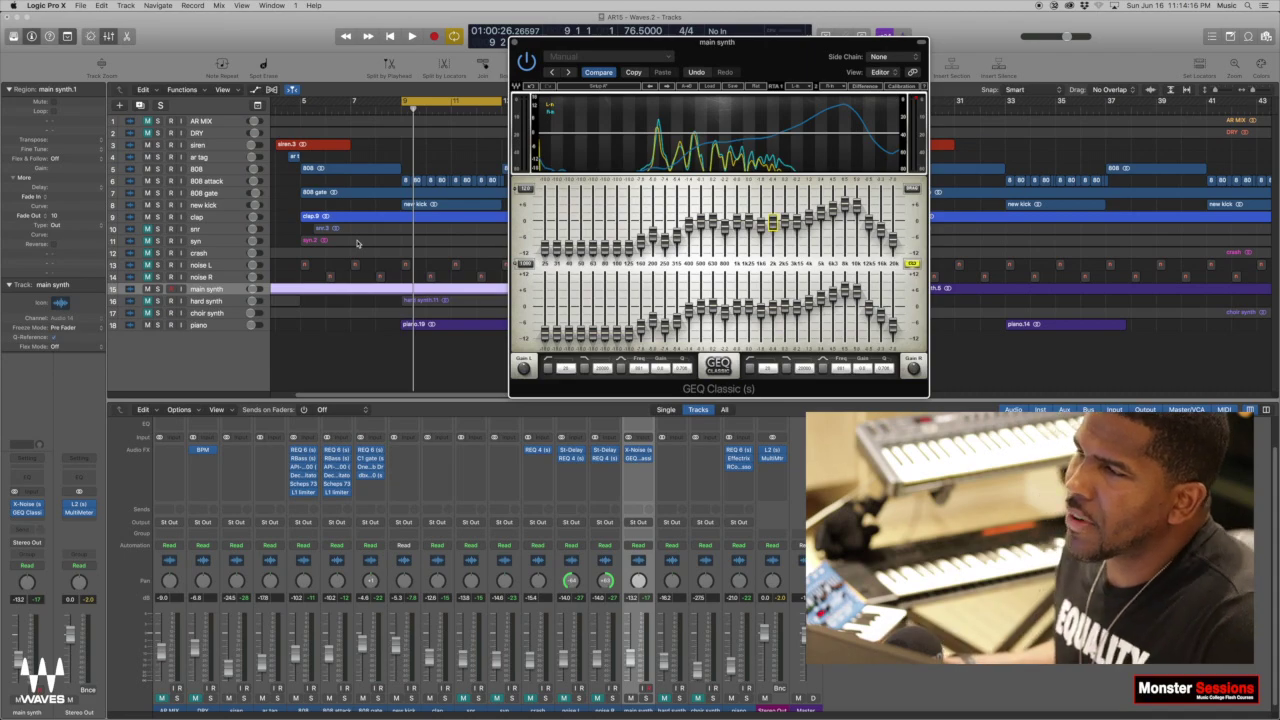
Solo the main synth and piano tracks and play the loop to hear them together
left_click(157, 289)
left_click(157, 325)
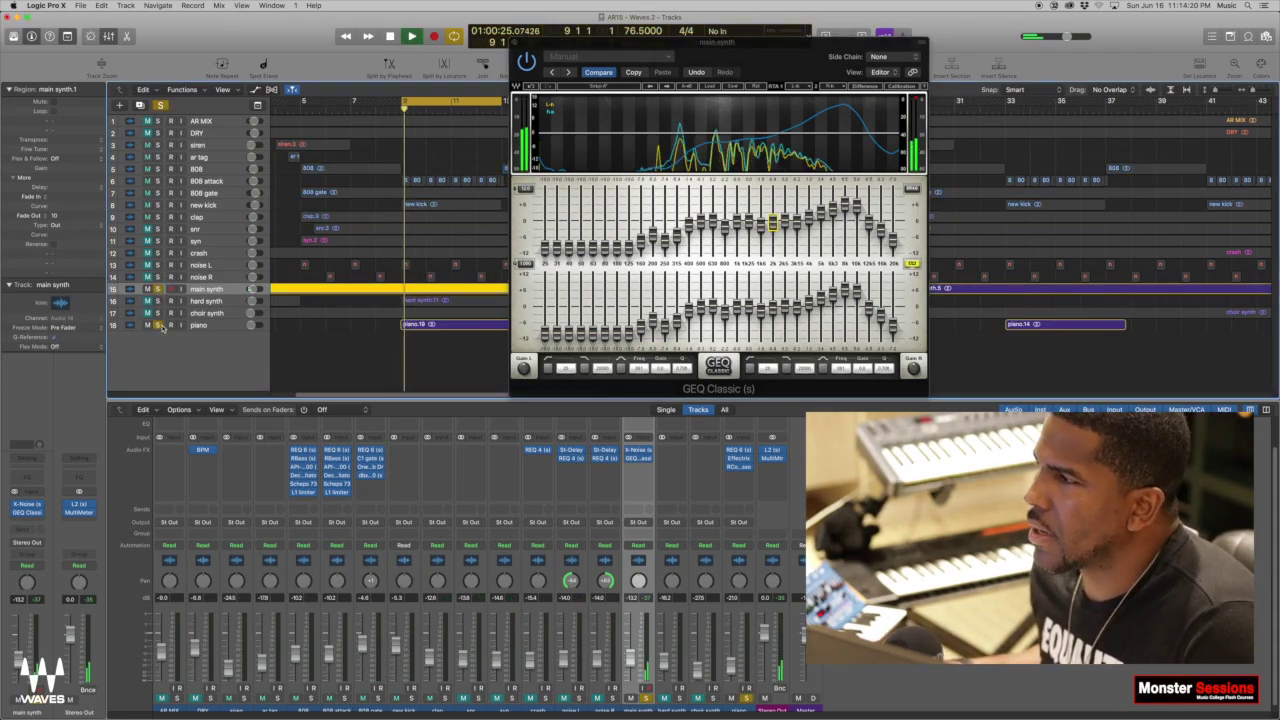
key("space")
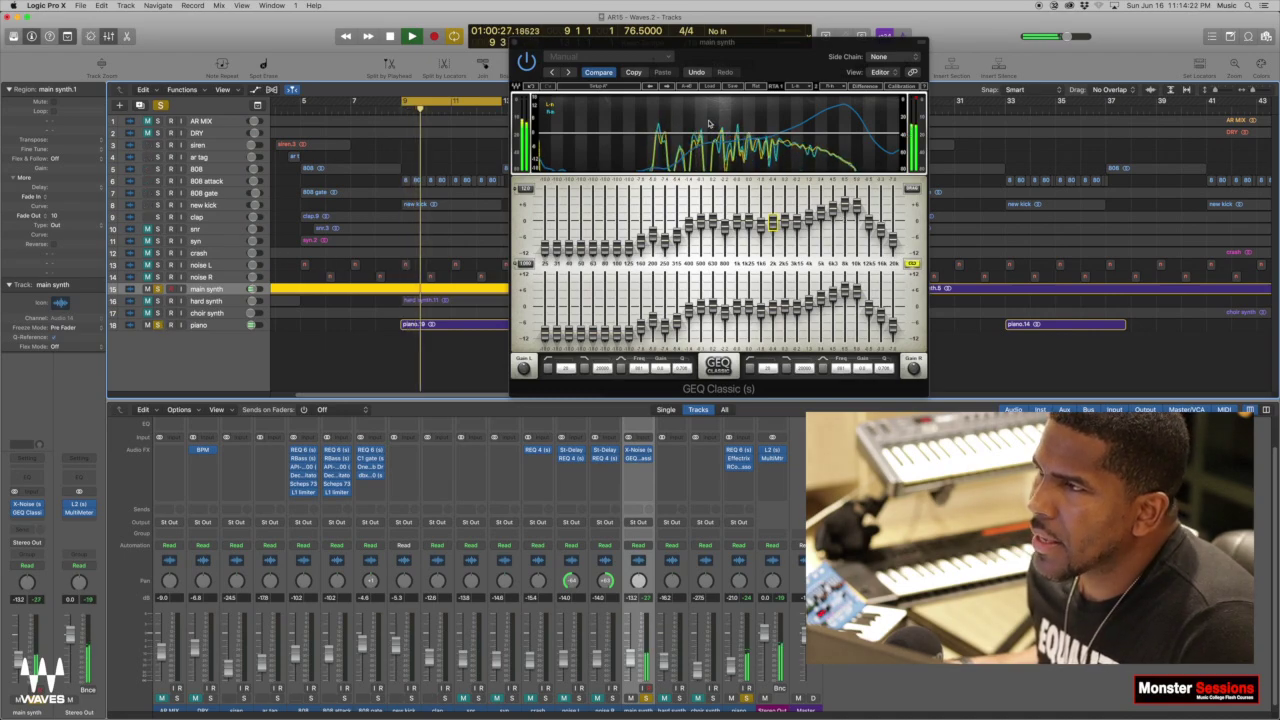
key("space")
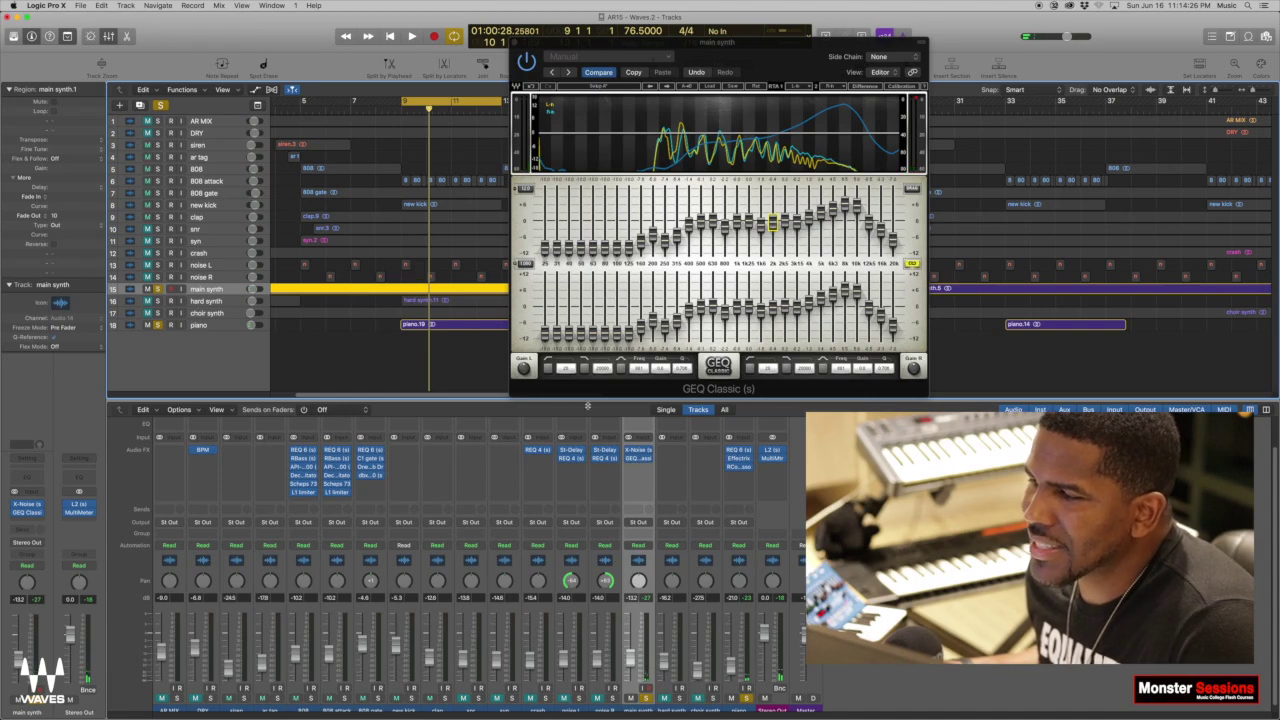
key("space")
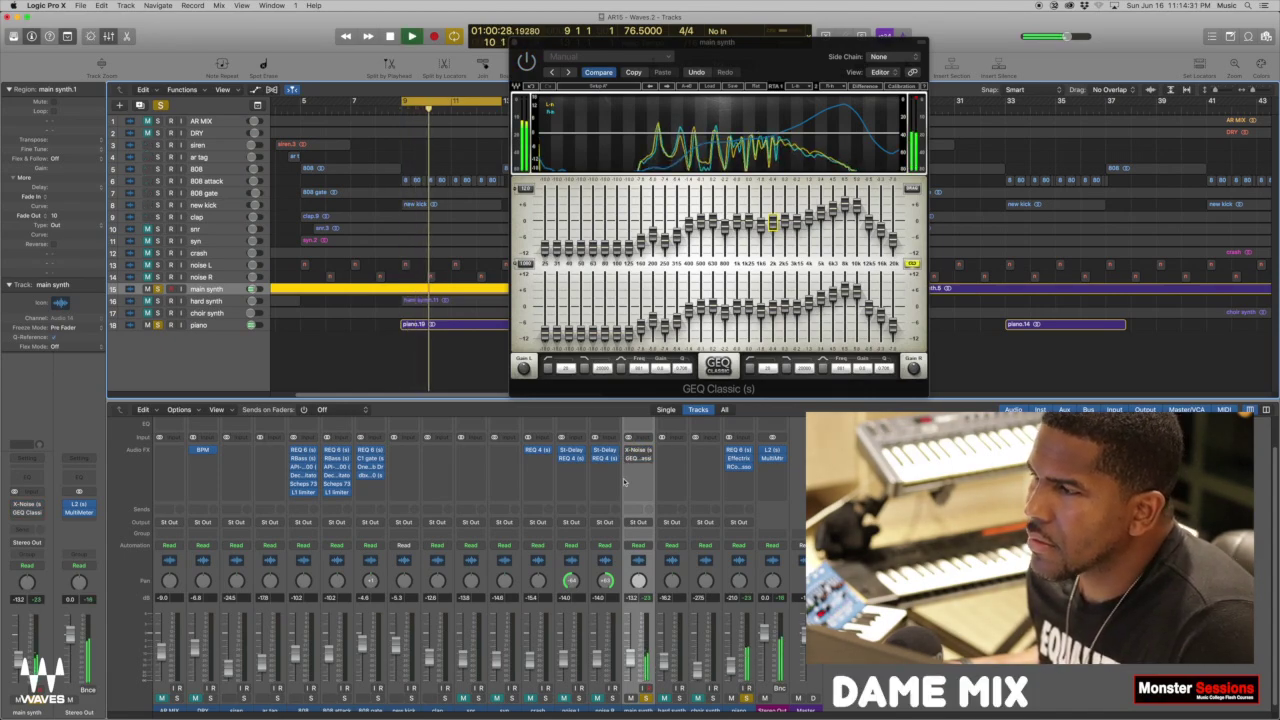
Boost the 3k15 band in the main synth's GEQ Classic to its maximum while the loop plays
left_click(628, 459)
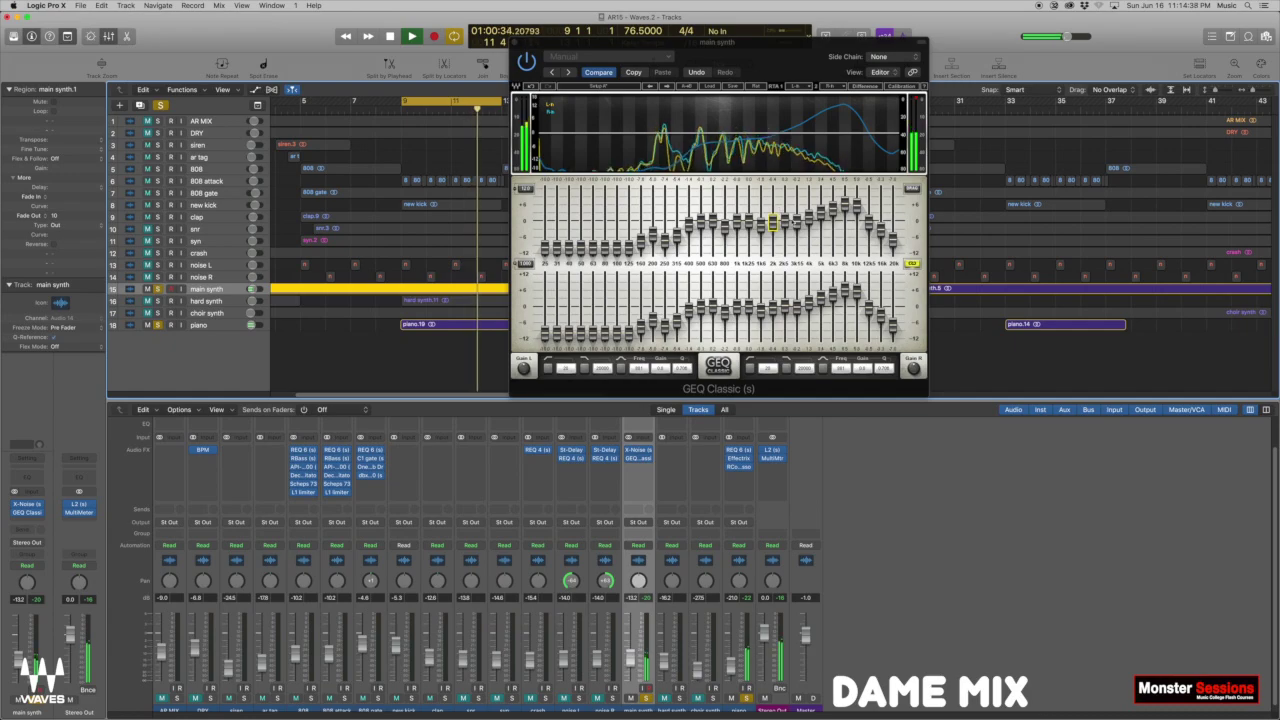
left_click(812, 225)
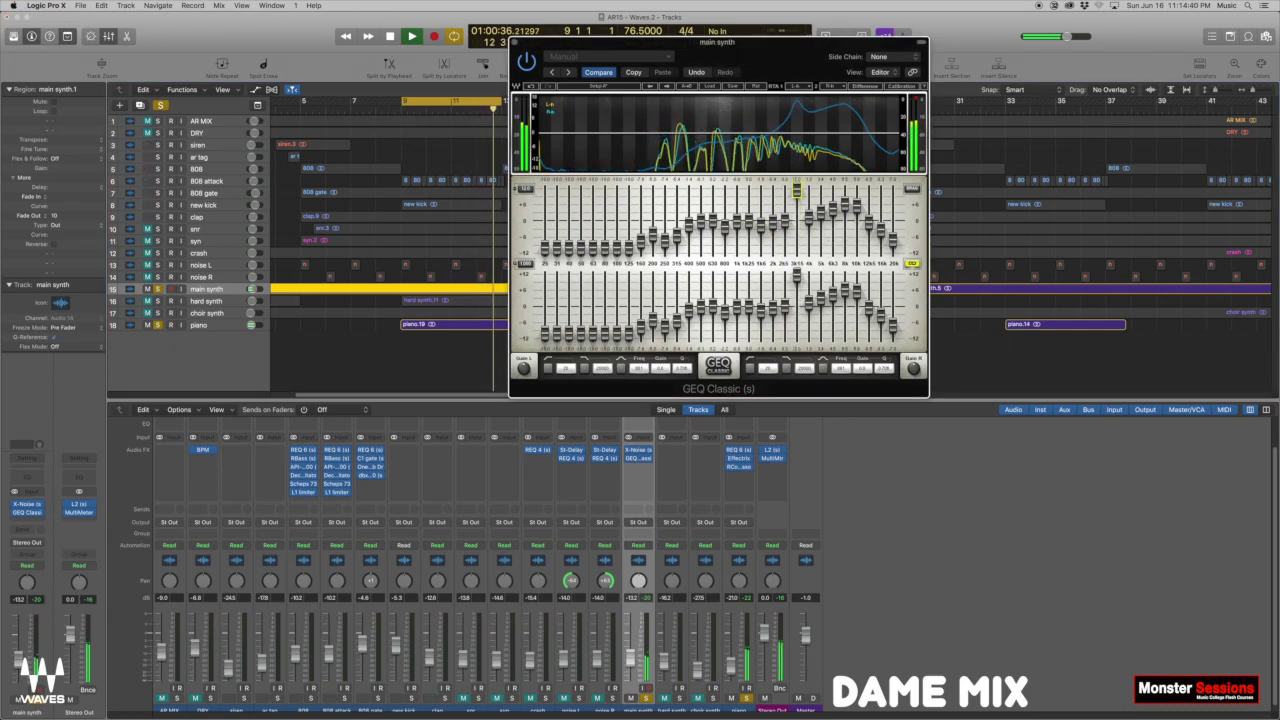